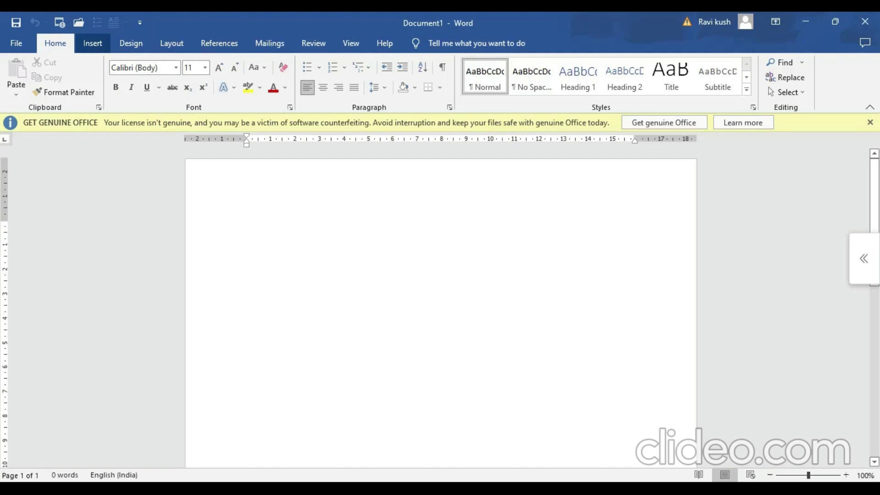
Step: Switch the ribbon of blank Document1 to the Insert tab
click(93, 43)
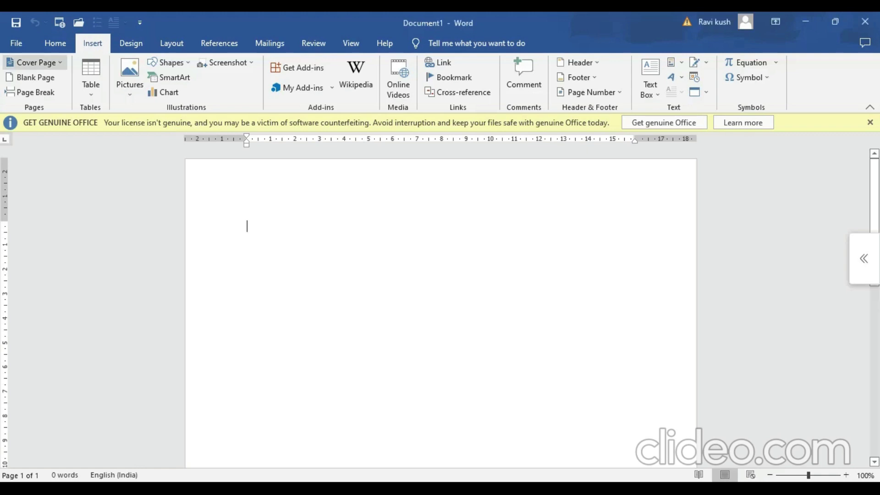
Step: Apply the green Motion cover page with the train photo to Document1
click(35, 62)
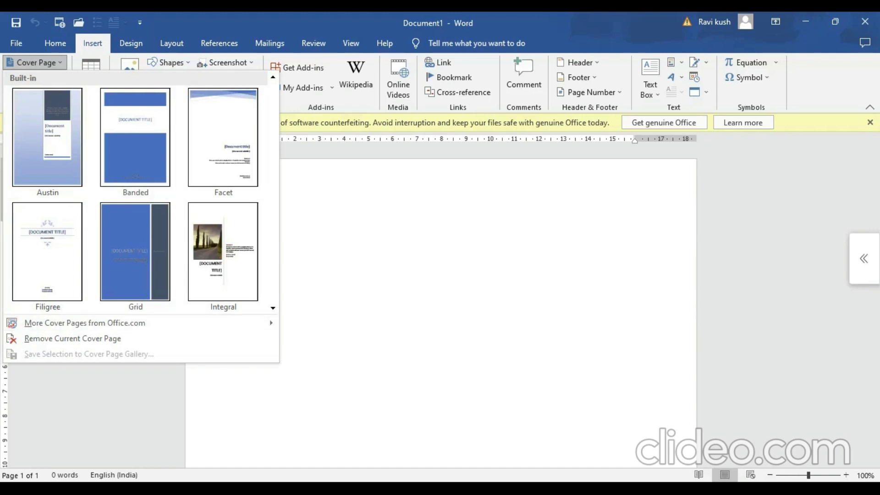
scroll(223, 256, down, 2)
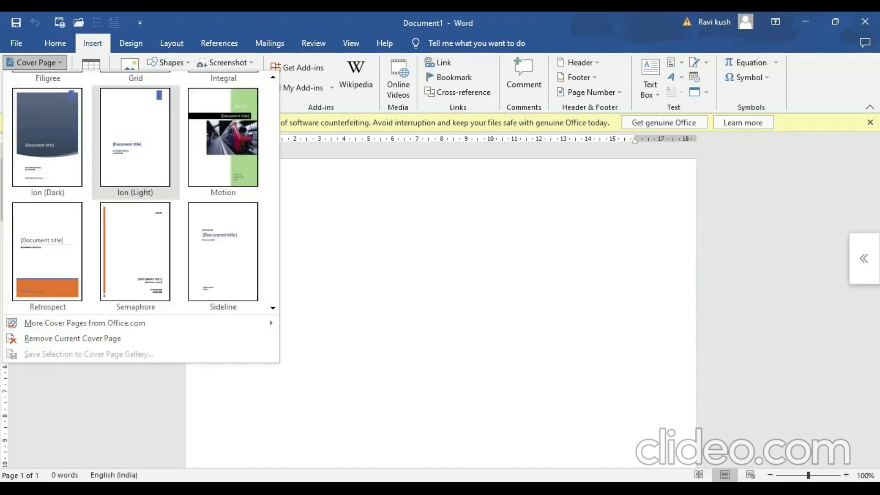
click(223, 138)
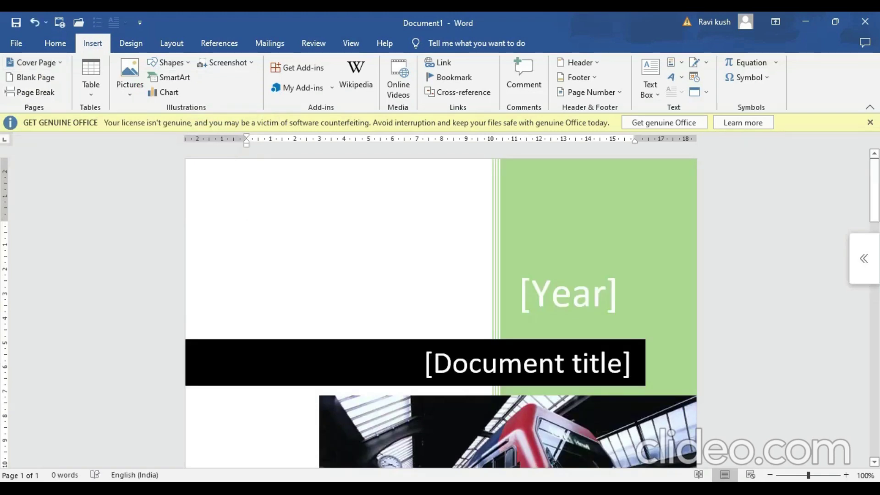
Step: Fill the cover page's year with 2022 and the document title with 'psychology'
click(568, 293)
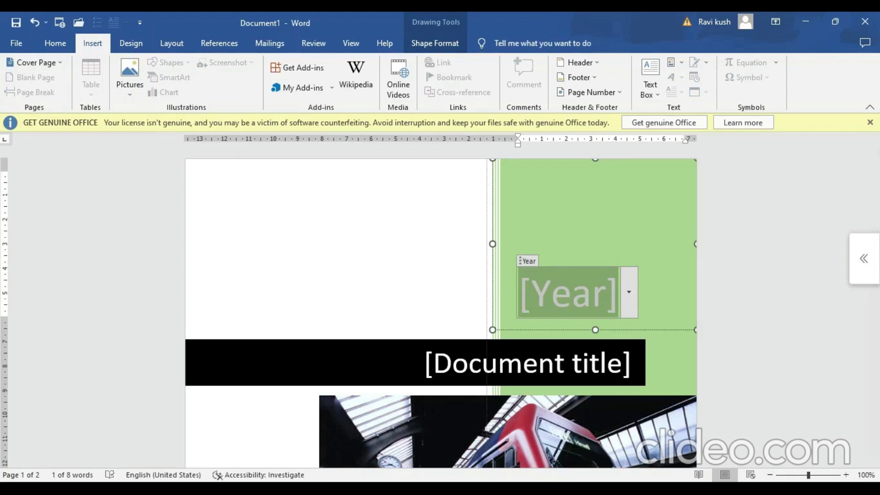
text(20)
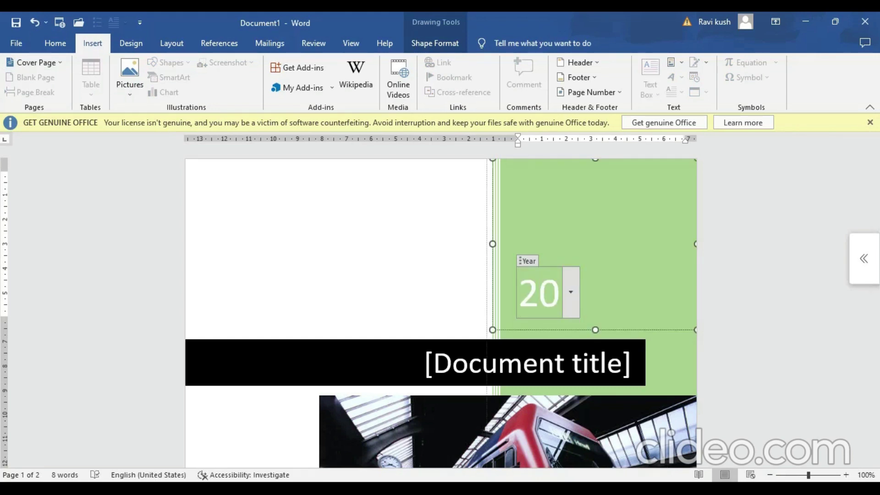
text(22)
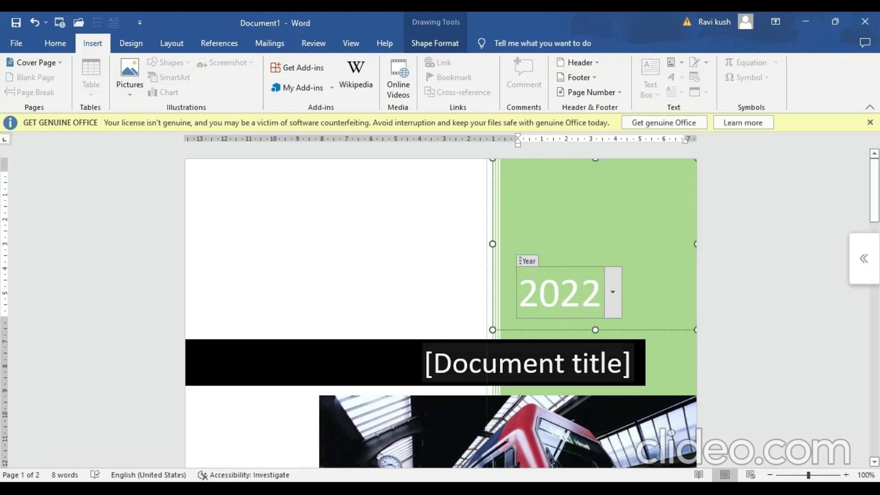
click(527, 362)
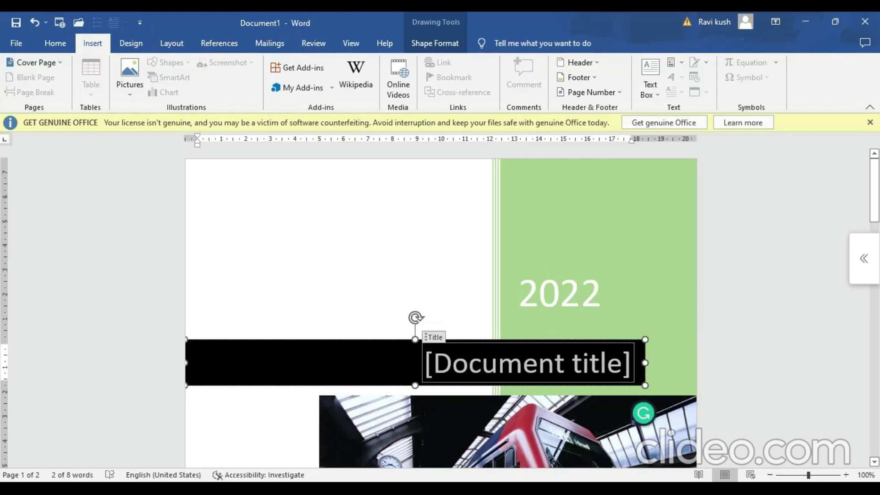
text(psych)
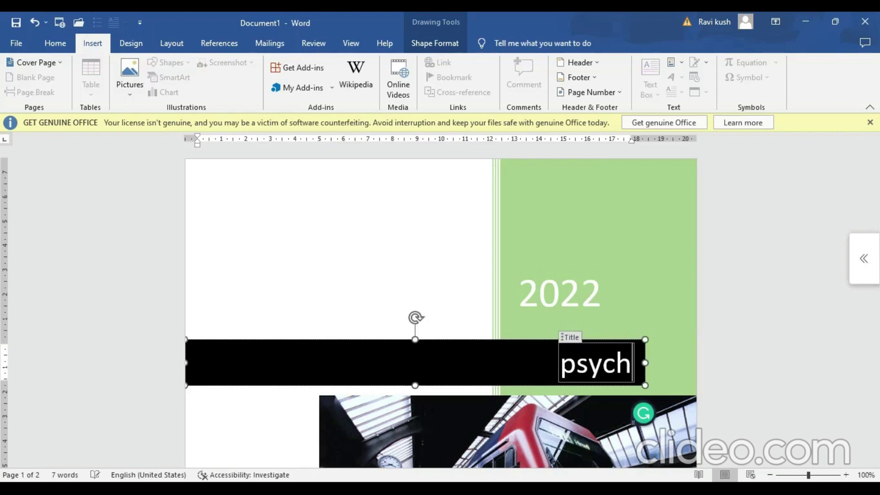
text(ology)
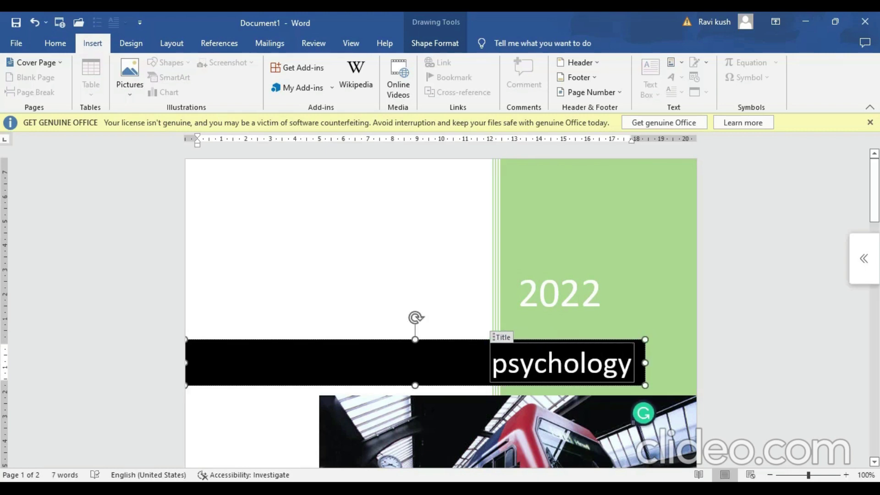
scroll(440, 311, down, 15)
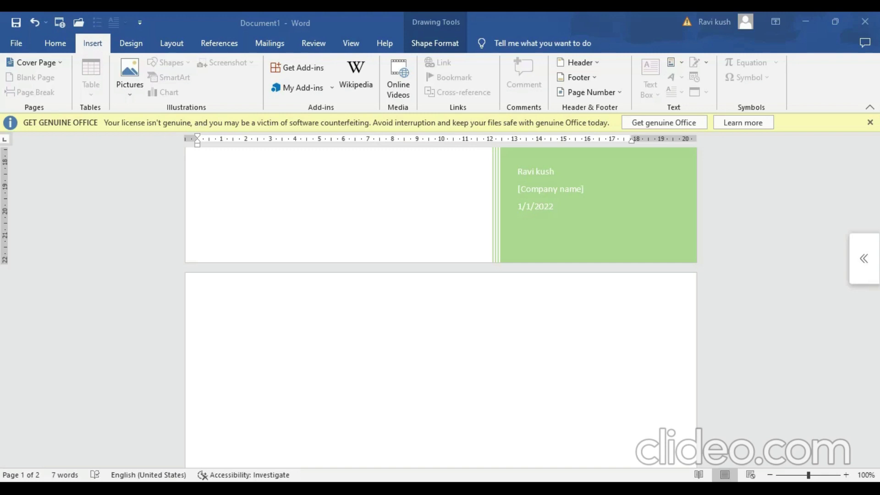
Step: Insert a page break on the page following the cover page
click(246, 338)
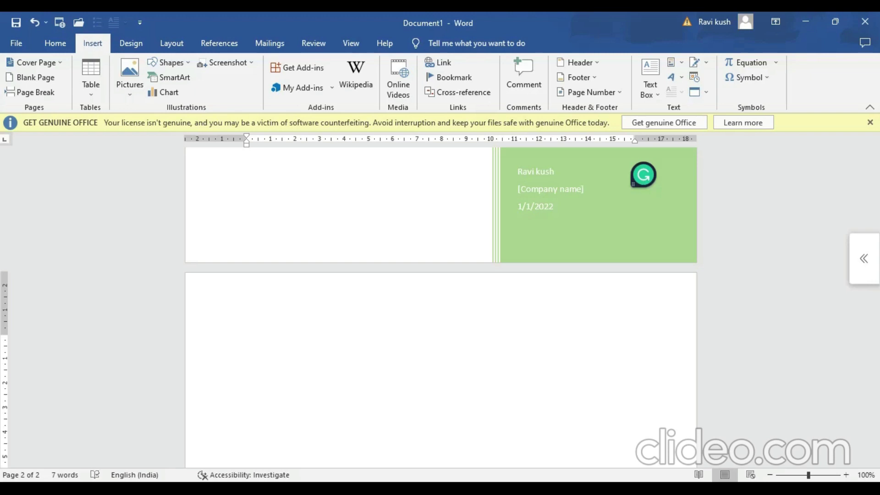
click(31, 92)
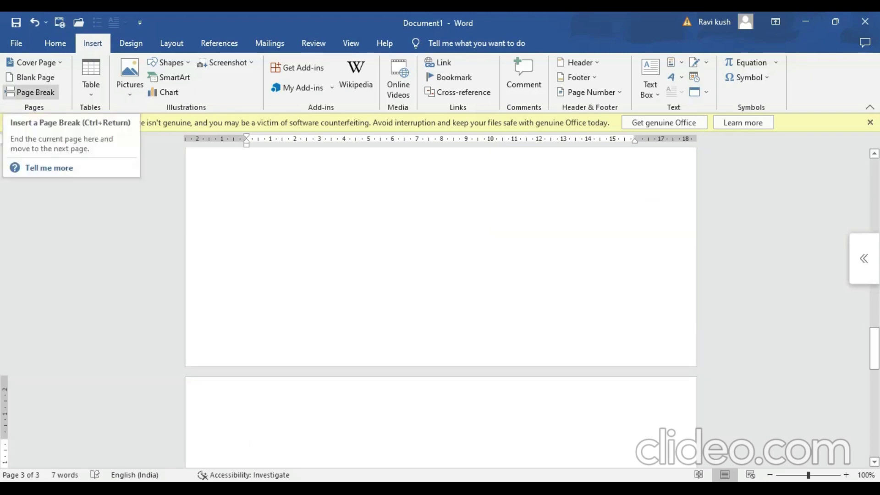
scroll(440, 302, down, 5)
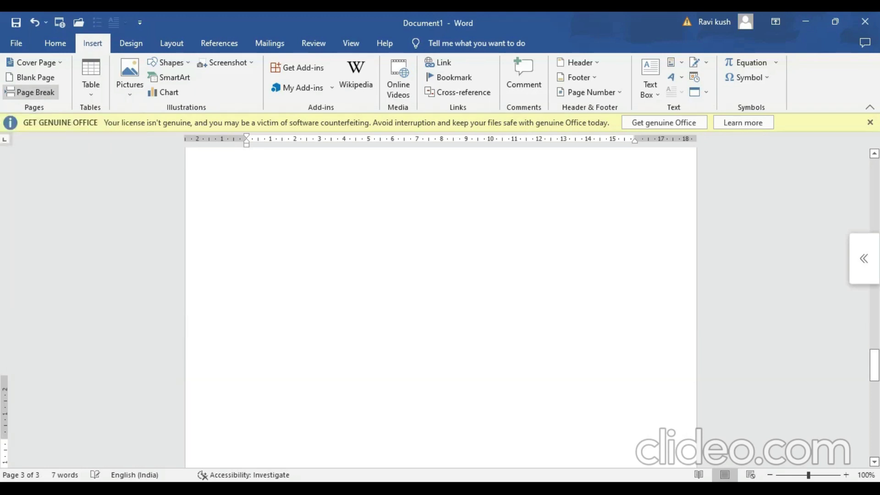
scroll(440, 302, down, 2)
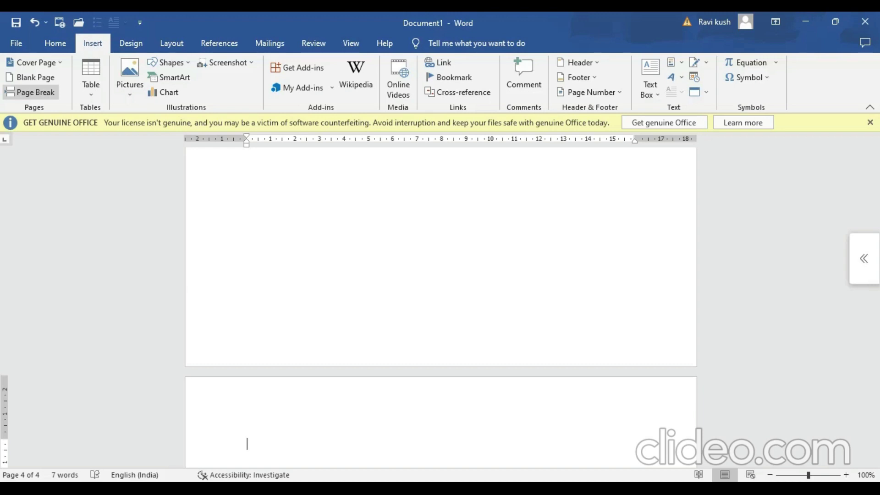
Step: Create a new blank document, Document2, with Ctrl+N
scroll(440, 307, up, 10)
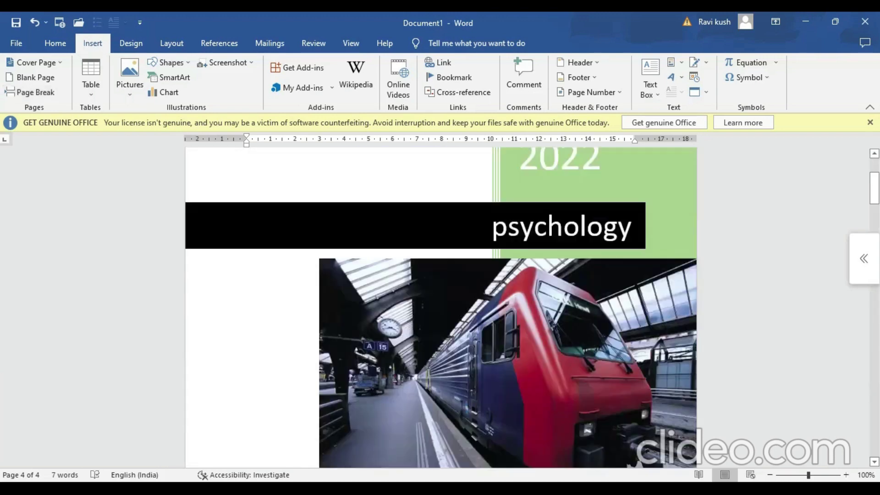
scroll(439, 307, up, 3)
key(ctrl+n)
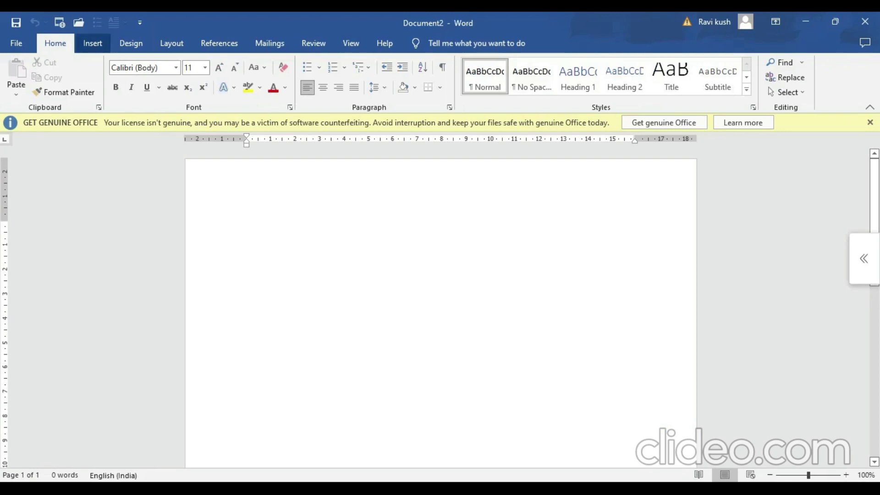
click(92, 43)
click(91, 78)
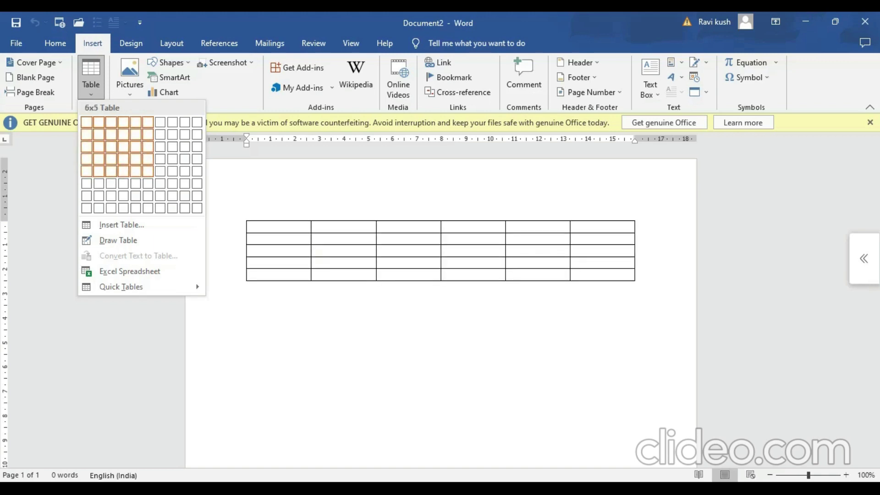
click(148, 171)
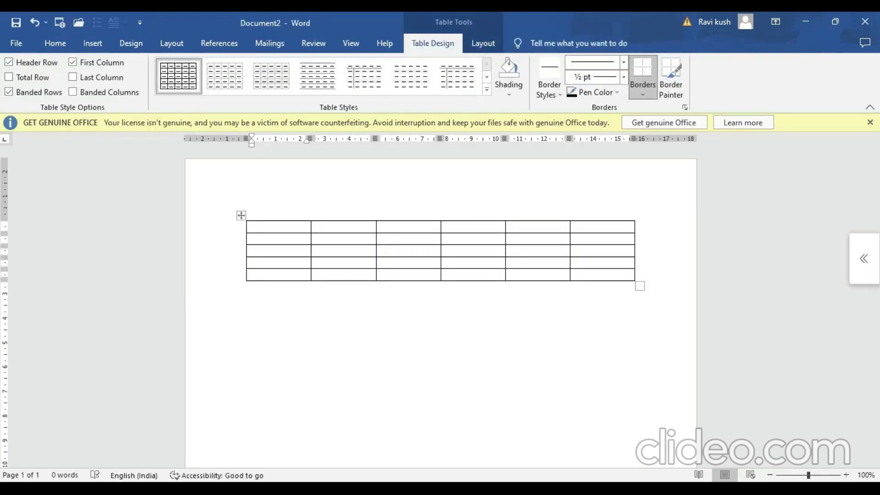
key(ctrl+a)
key(Delete)
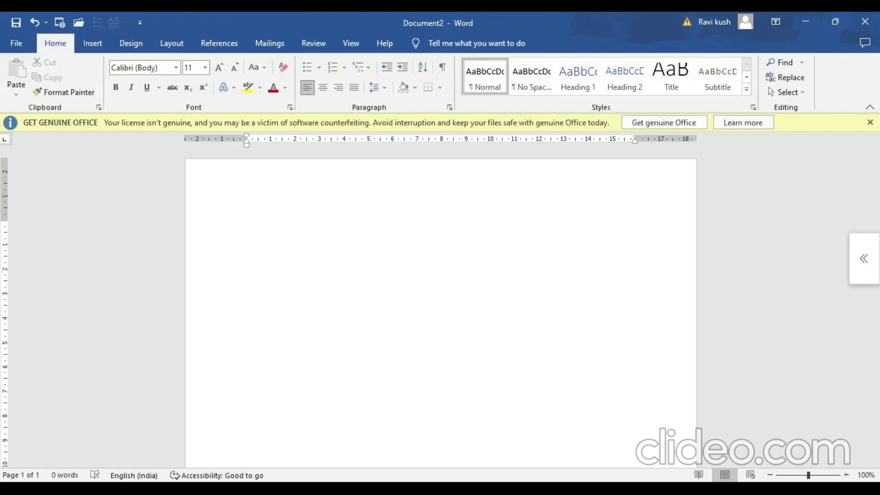
click(93, 43)
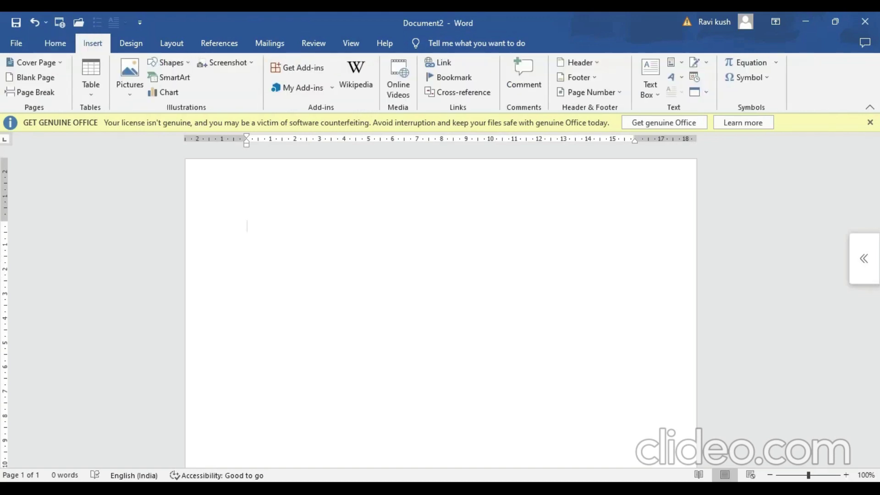
click(91, 89)
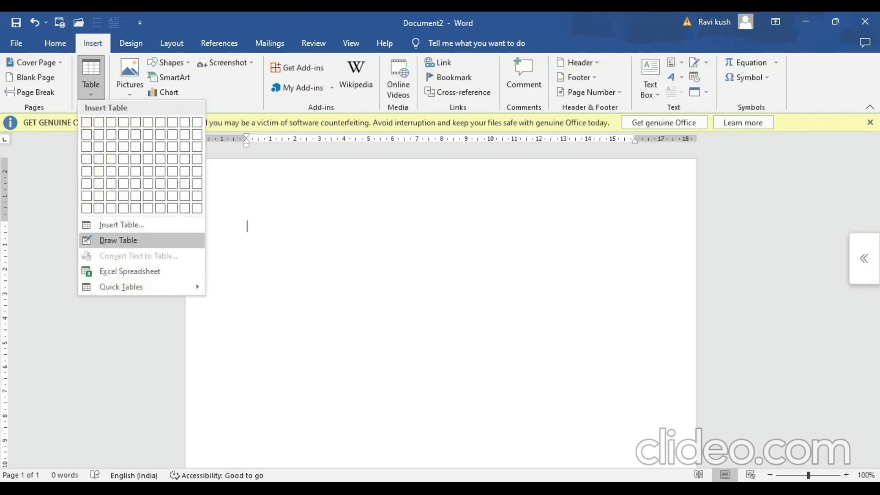
click(122, 225)
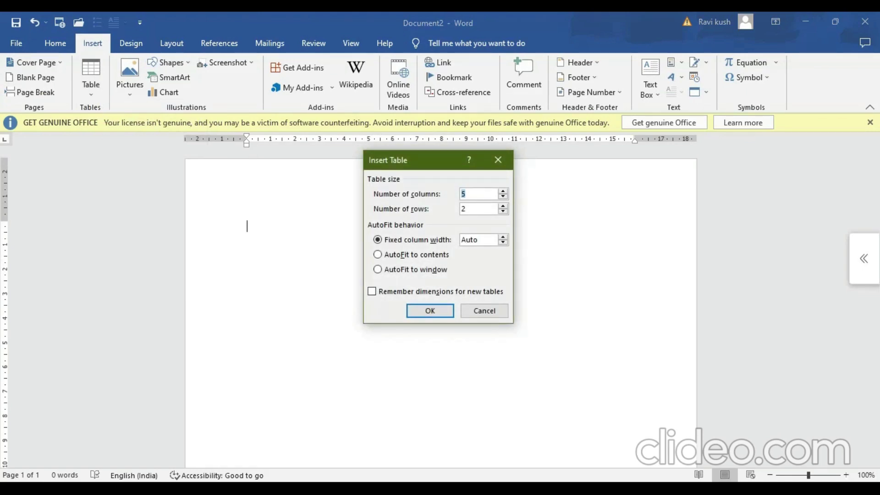
key(Tab)
key(Up)
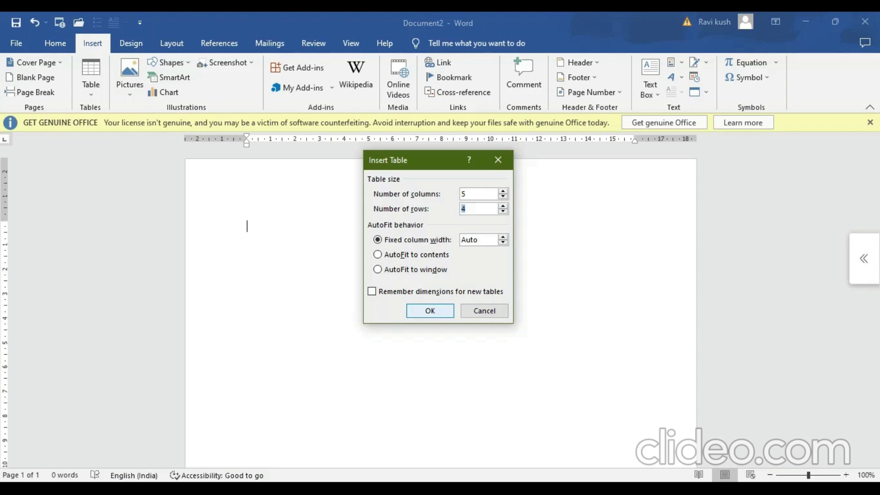
key(Return)
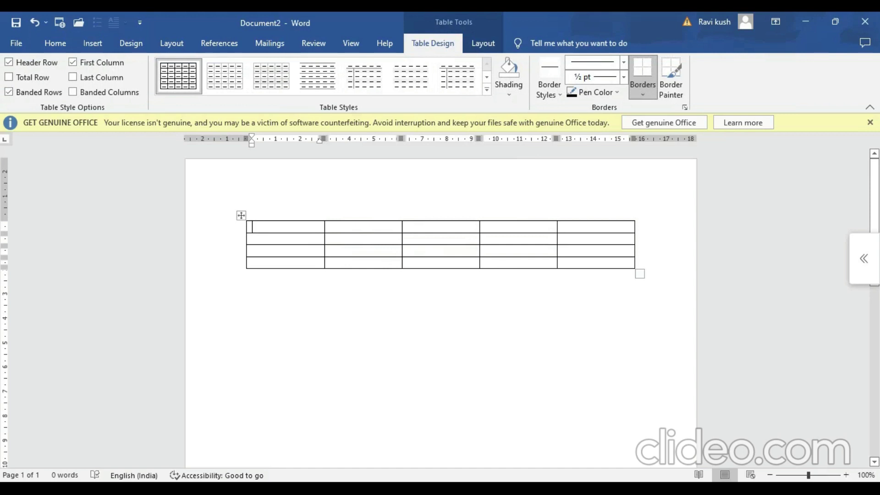
key(ctrl+a)
key(BackSpace)
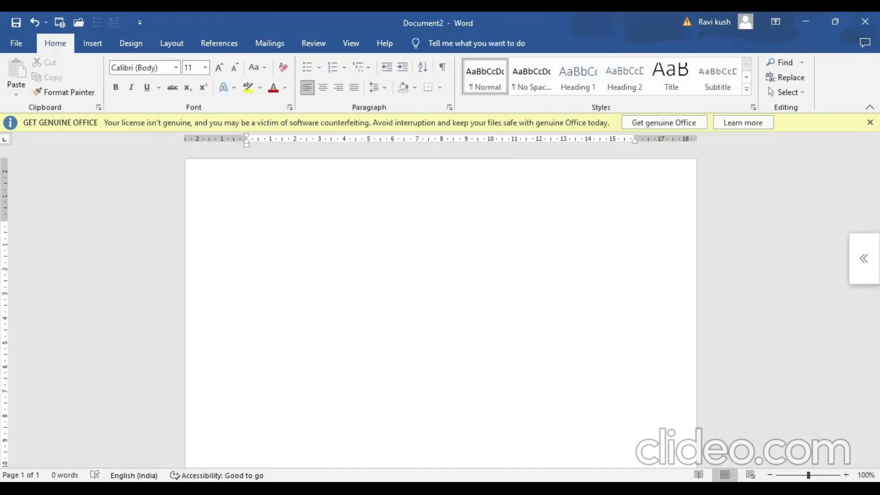
Step: Hand-draw a table with Draw Table: an outer box, four column dividers and two row dividers
click(93, 43)
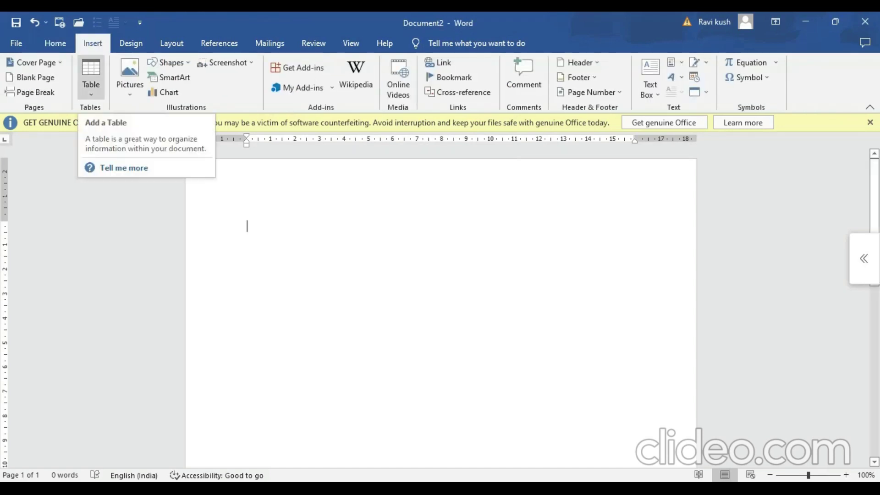
click(91, 78)
click(118, 240)
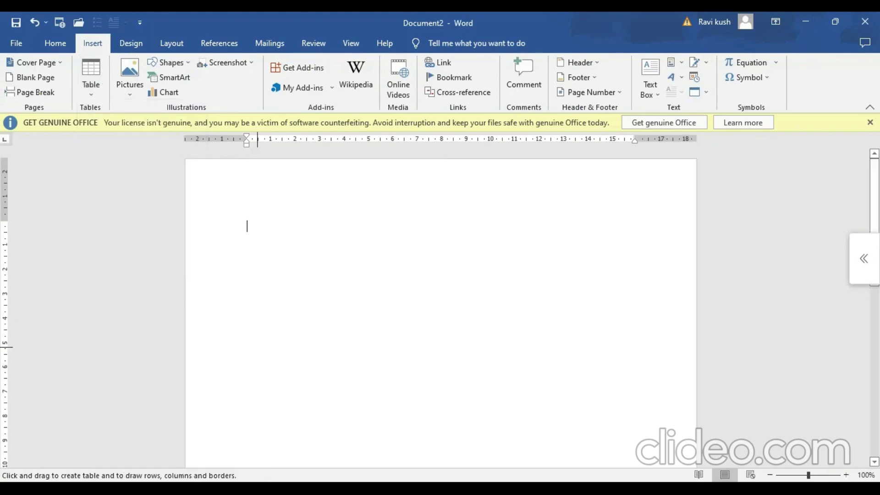
drag(271, 229, 638, 411)
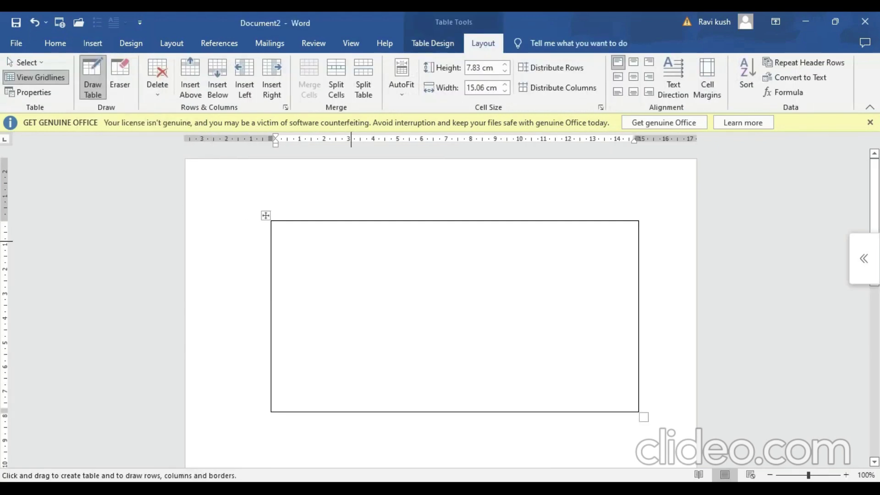
drag(349, 222, 349, 339)
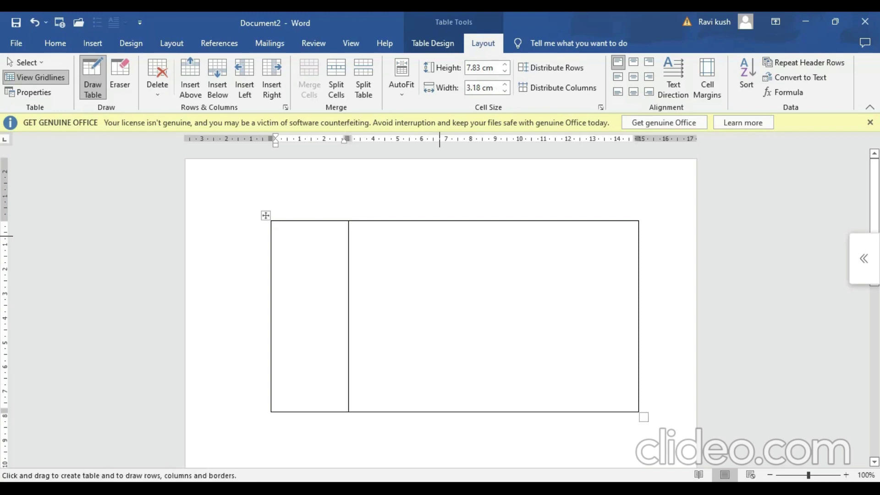
drag(439, 222, 439, 334)
drag(542, 222, 542, 364)
drag(326, 275, 611, 278)
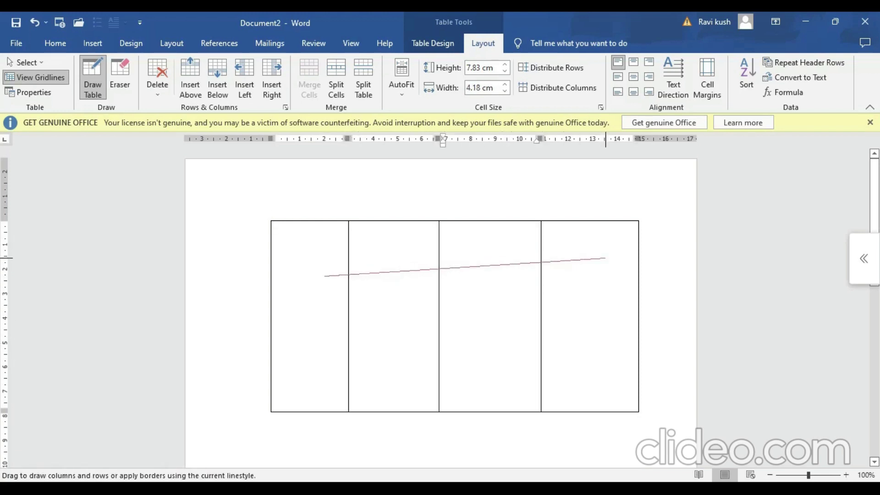
drag(280, 337, 615, 337)
drag(599, 229, 600, 412)
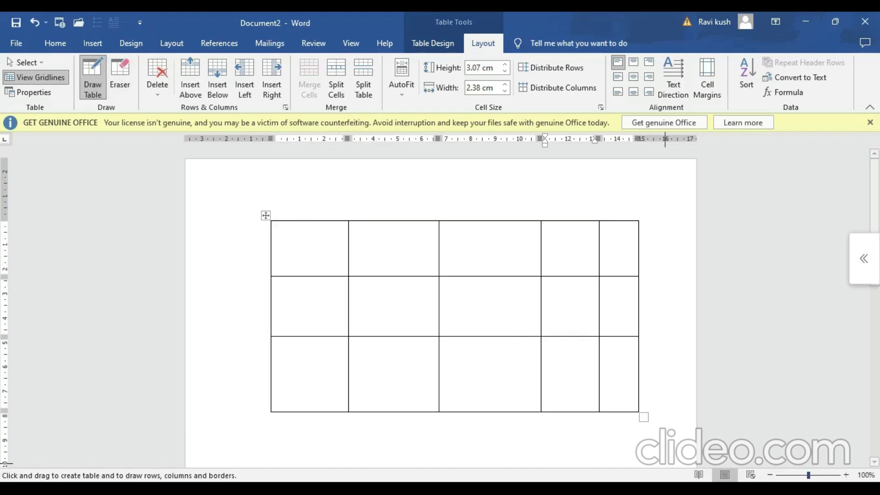
Step: Delete the hand-drawn table and bring back the Insert Table options
key(ctrl+a)
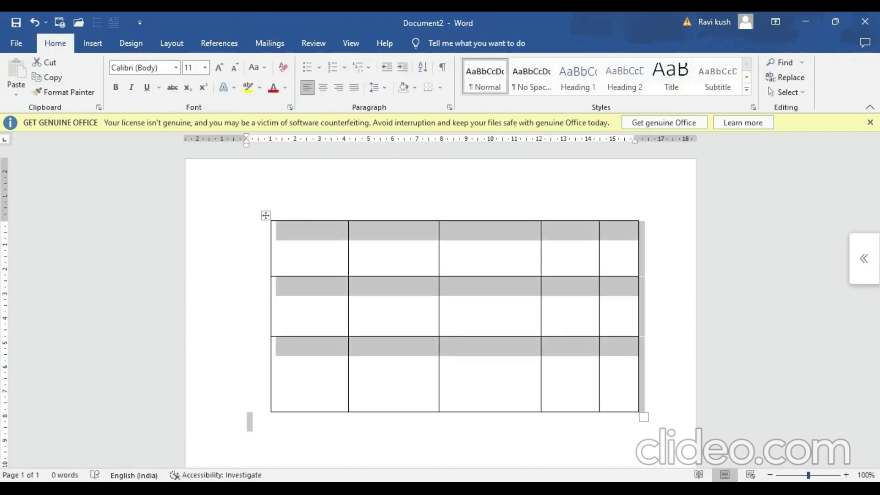
key(Delete)
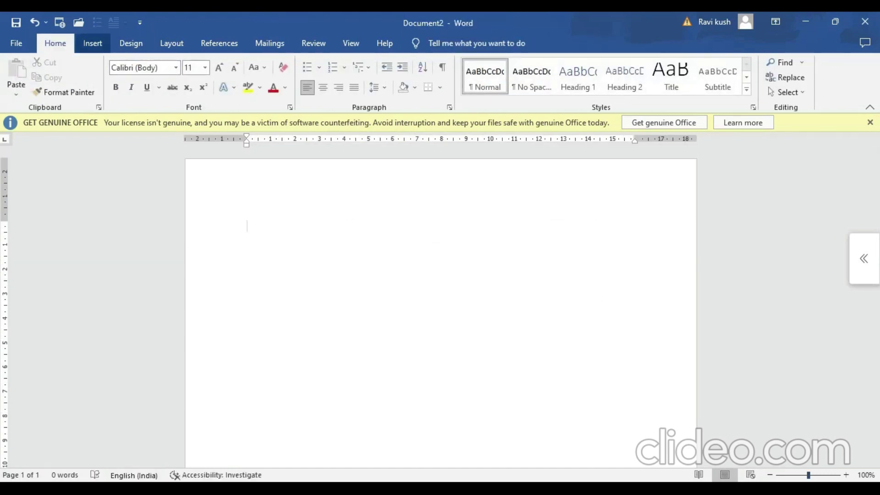
click(93, 43)
click(91, 84)
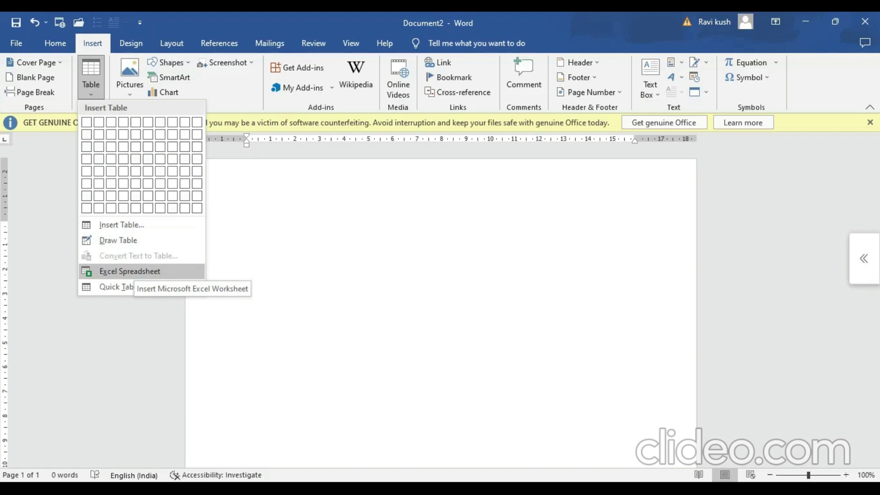
Step: Embed a trial Excel spreadsheet object in Document2, then exit and deselect it
click(130, 270)
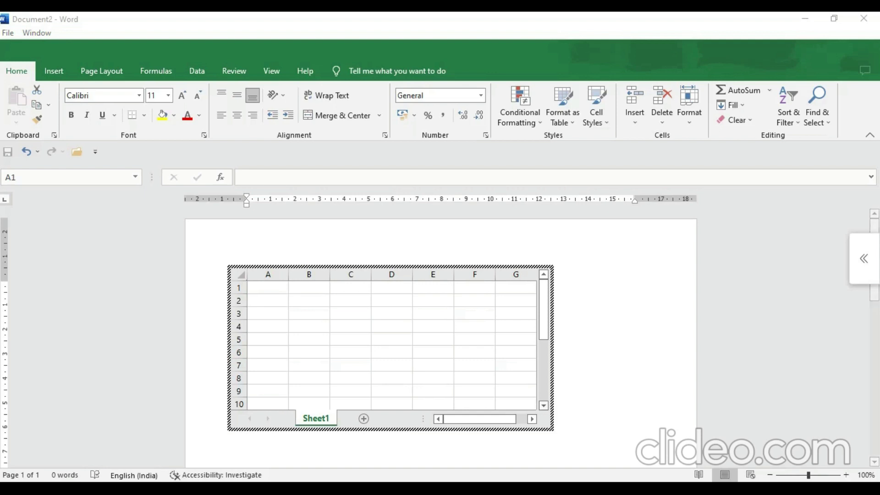
click(556, 340)
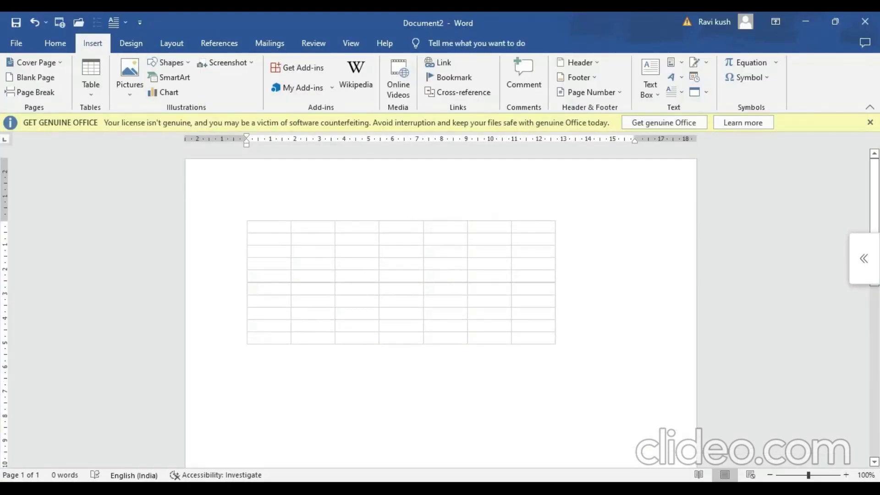
click(312, 249)
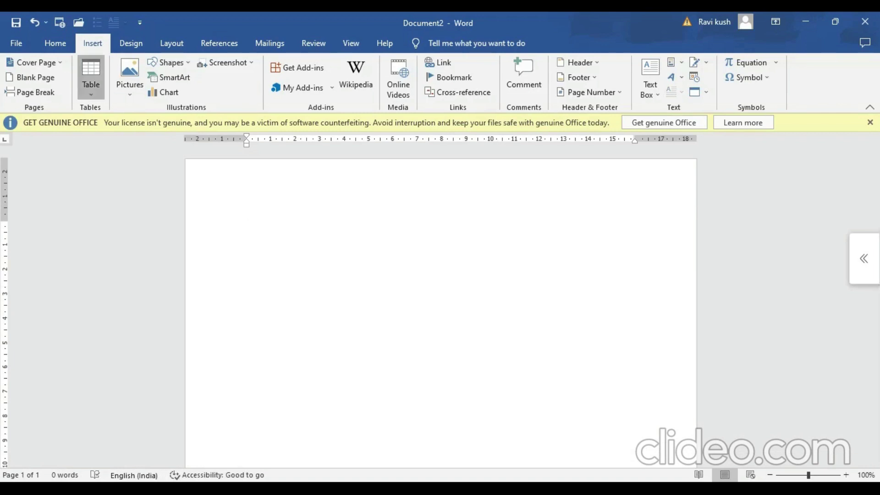
Step: Insert the With Subheads 1 quick table of 2005 college enrollment, then delete it entirely
click(91, 77)
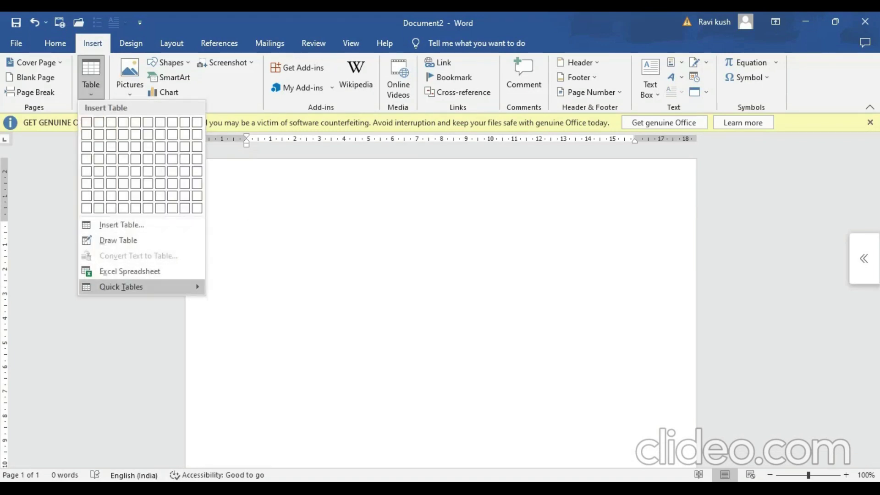
mouse_move(121, 287)
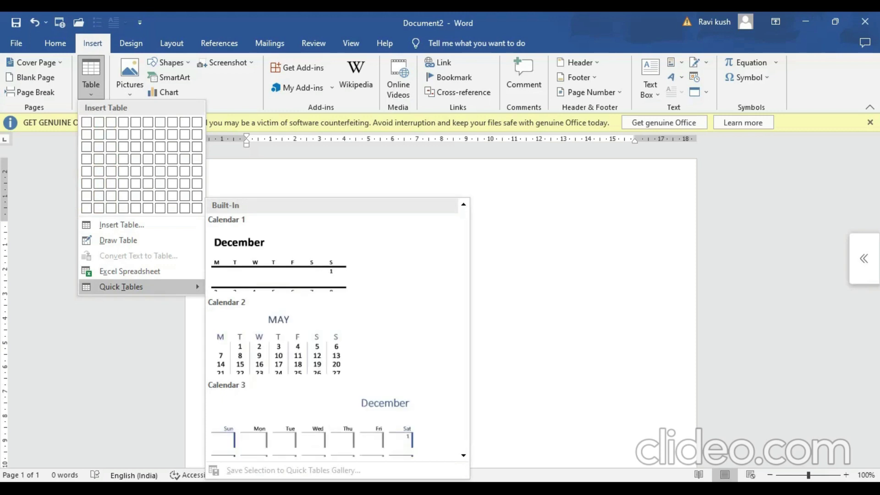
scroll(337, 330, down, 3)
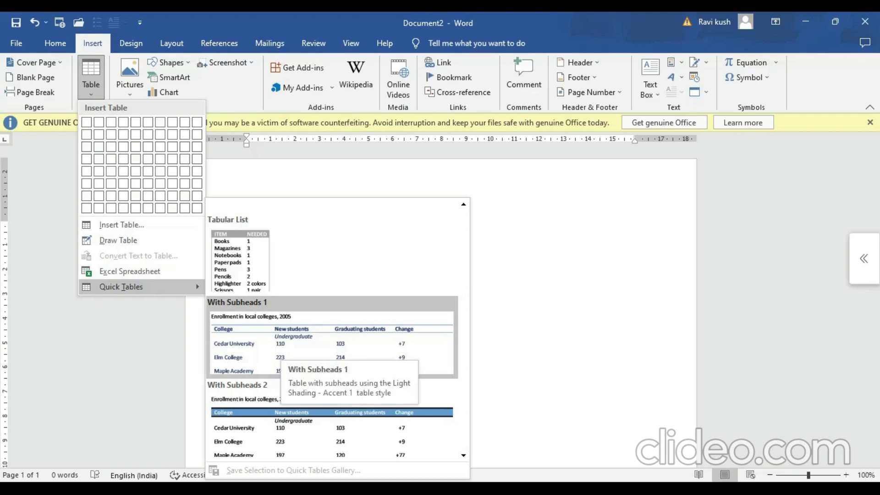
click(277, 350)
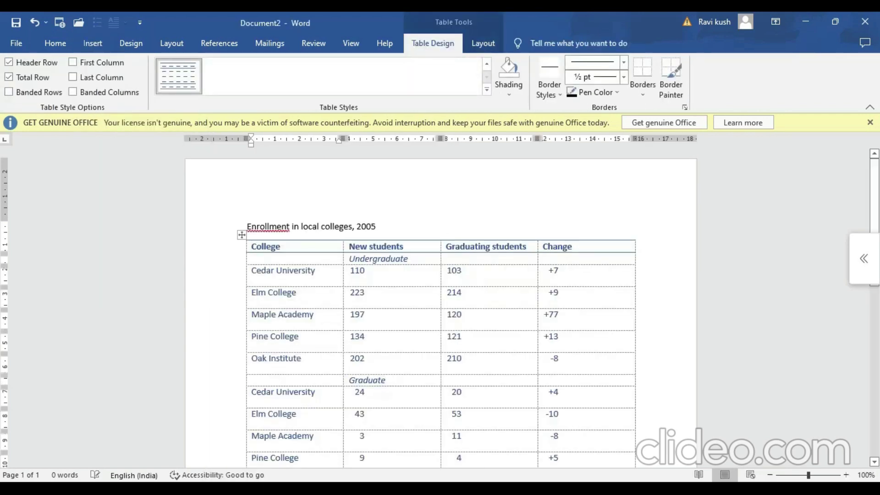
key(ctrl+a)
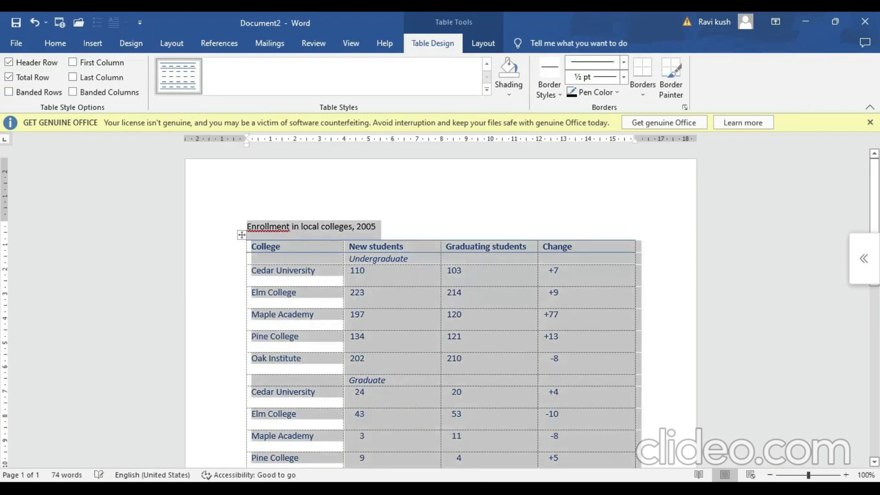
key(Delete)
click(92, 44)
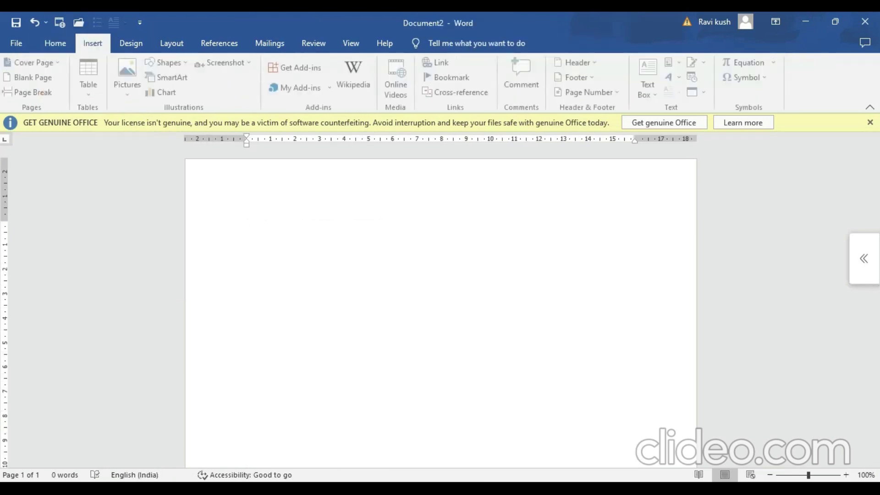
Step: Insert an empty 5-column by 6-row table from the Table grid
click(90, 78)
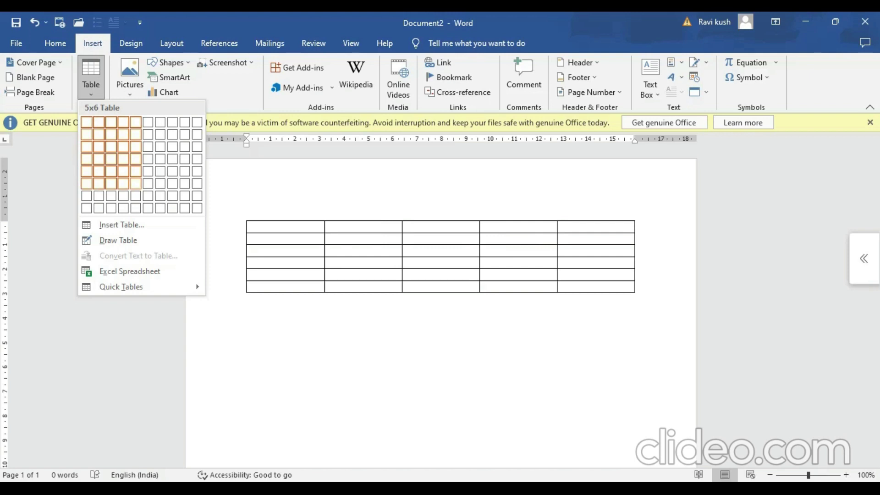
click(136, 183)
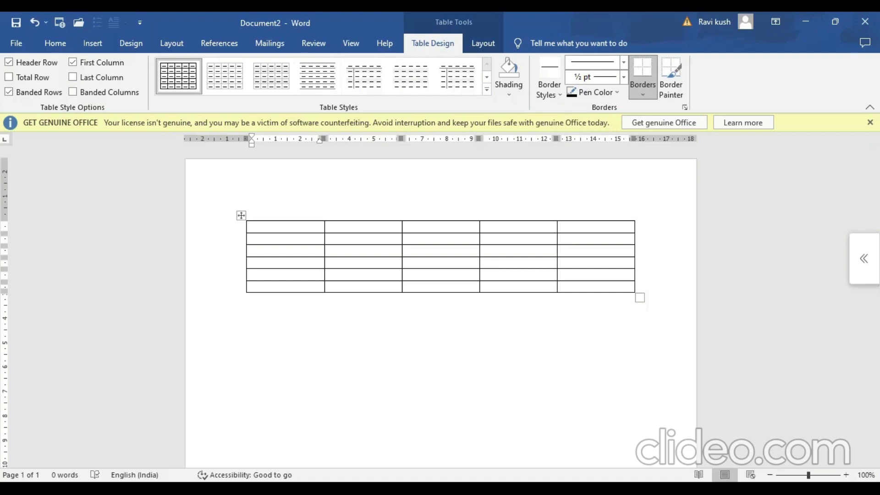
Step: Apply the blue Grid Table style, keeping the Header Row option on
click(486, 89)
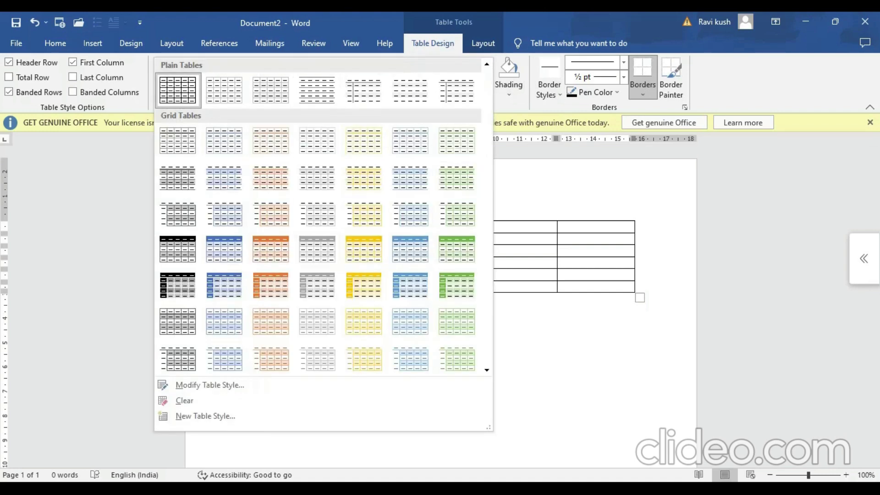
key(Escape)
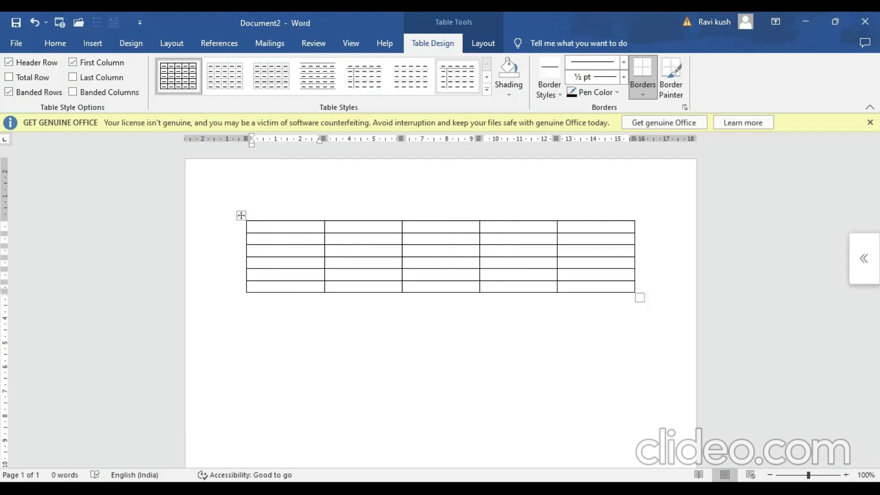
click(486, 89)
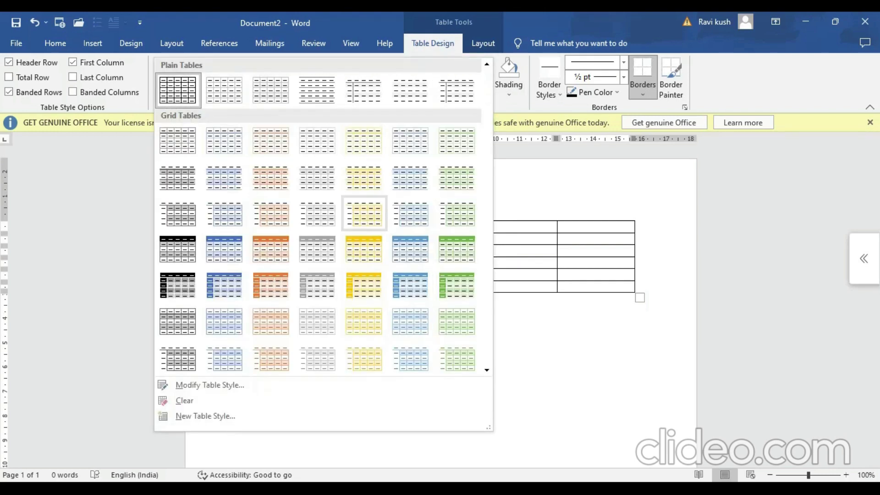
click(410, 285)
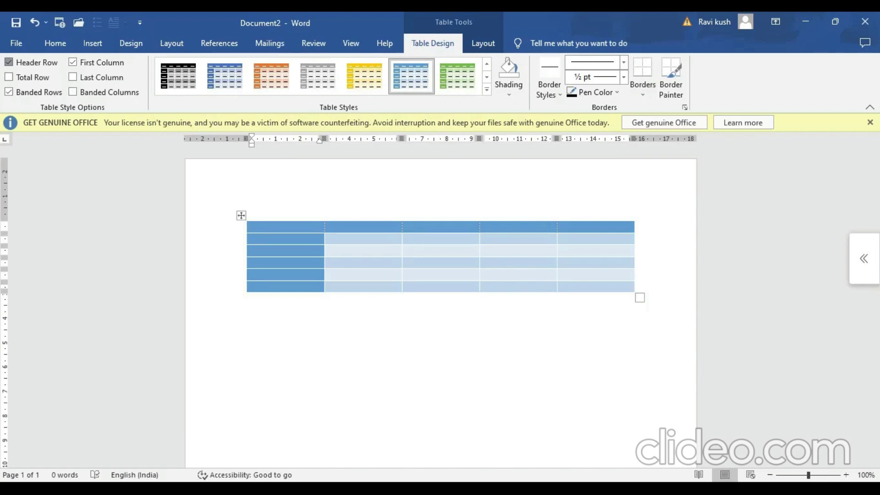
click(9, 61)
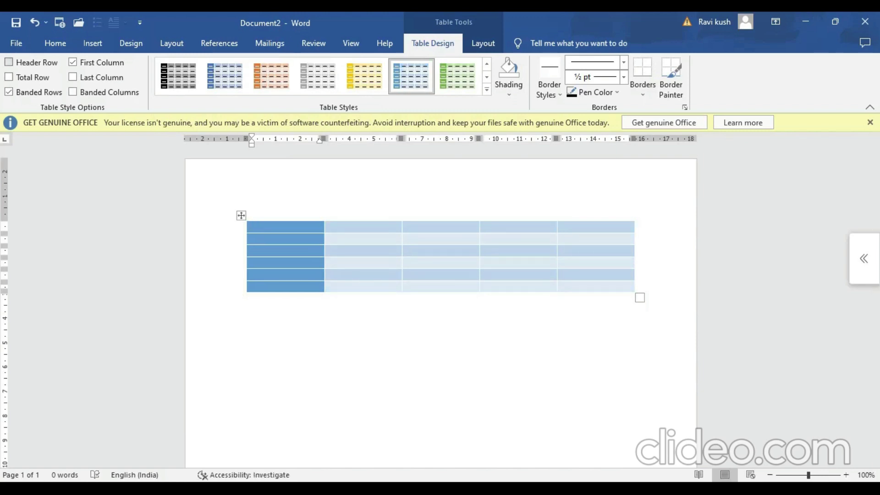
click(9, 62)
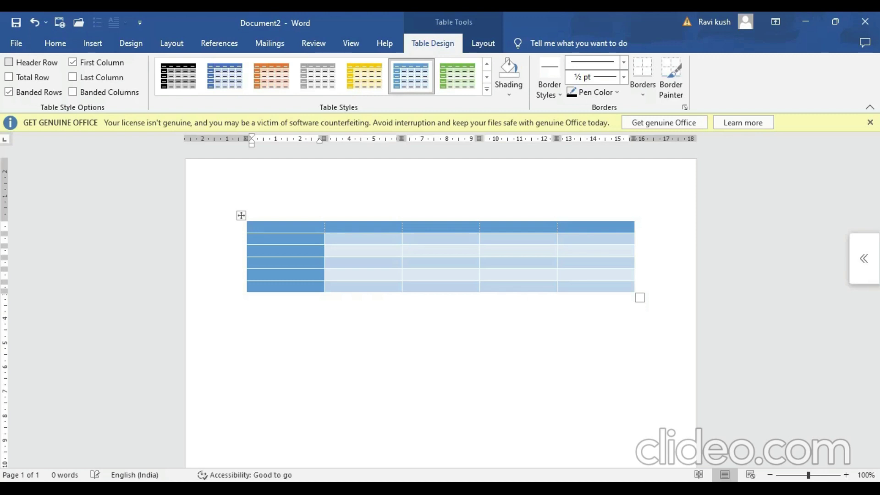
Step: Try the Header Row, Total Row and Banded Rows options, leaving them as before
click(8, 62)
click(9, 62)
click(9, 77)
click(8, 77)
click(9, 92)
click(8, 92)
Step: Keep First Column, turn off Last Column and Banded Columns, and apply the black-and-grey style
click(72, 62)
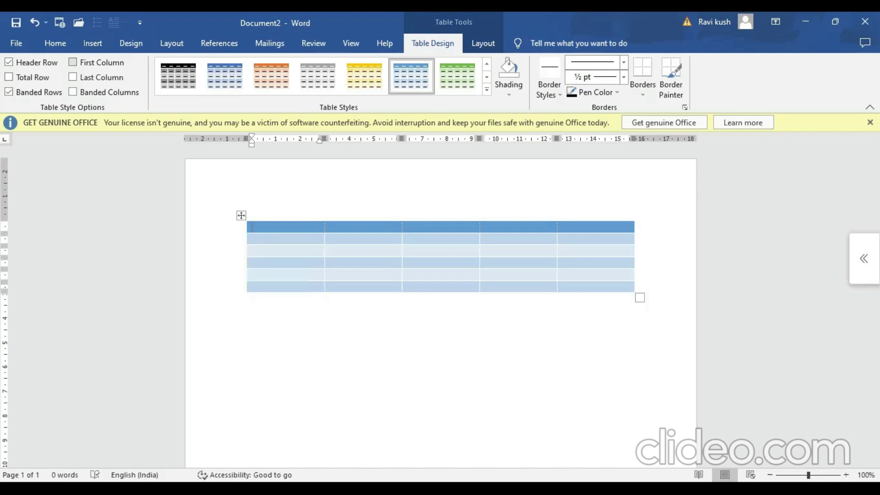
click(73, 63)
click(72, 77)
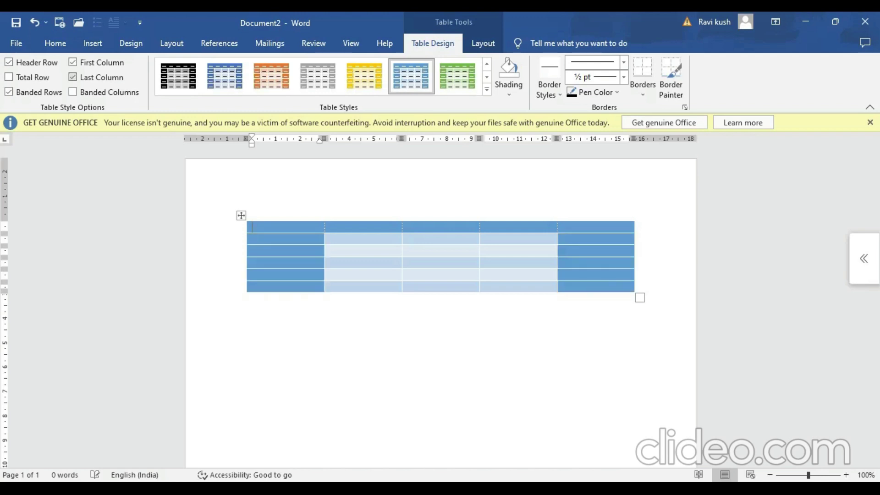
click(73, 77)
click(73, 92)
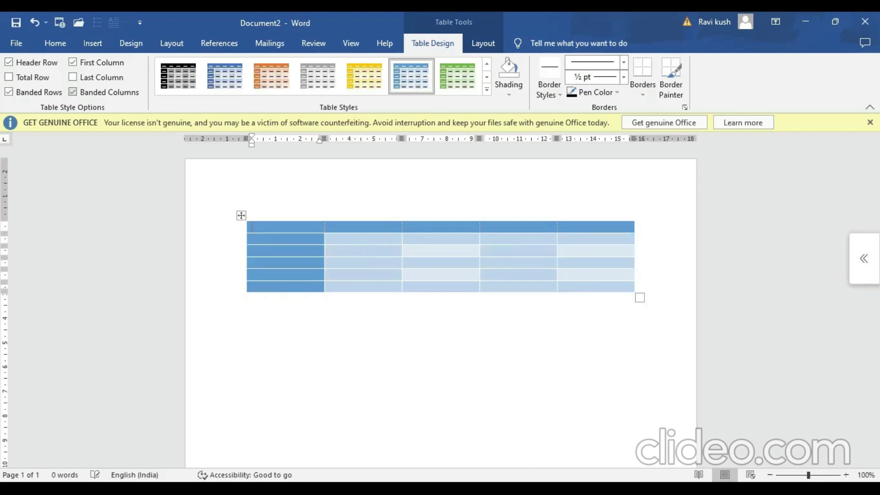
click(73, 92)
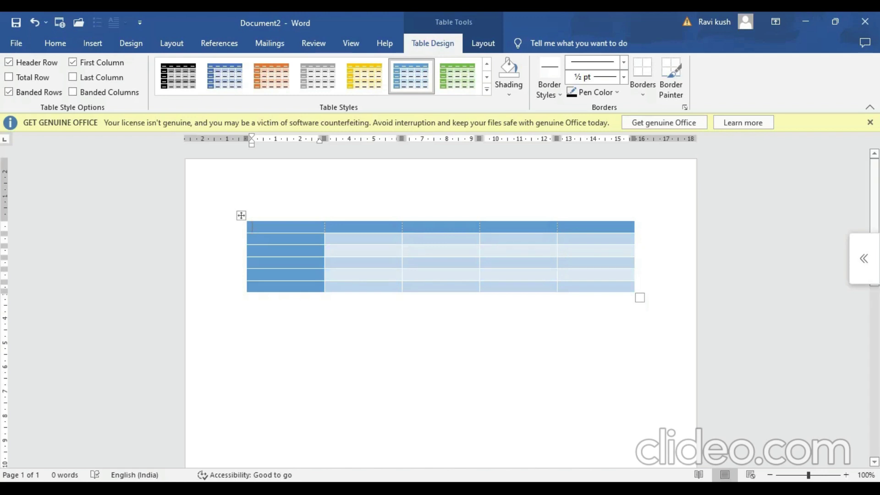
click(178, 76)
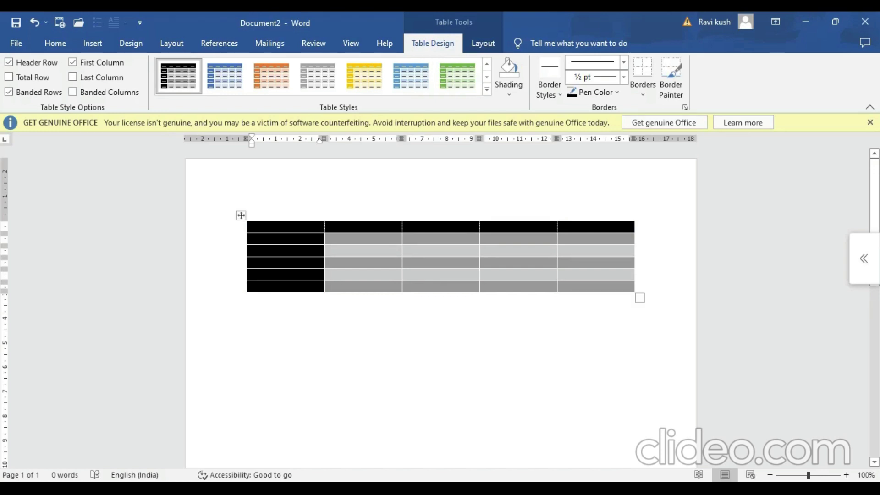
Step: Apply Shading fills: light green on the first column, green on the header row, pale grey-green on the body
click(509, 92)
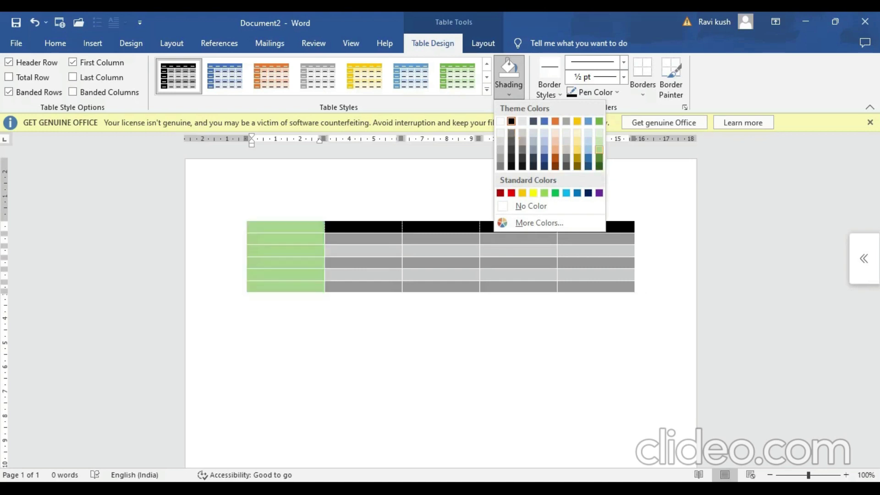
click(599, 149)
key(Right)
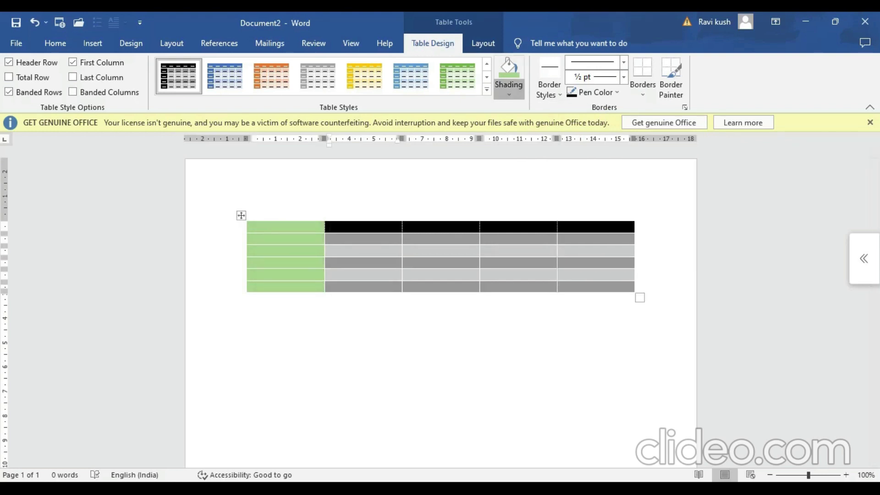
click(509, 93)
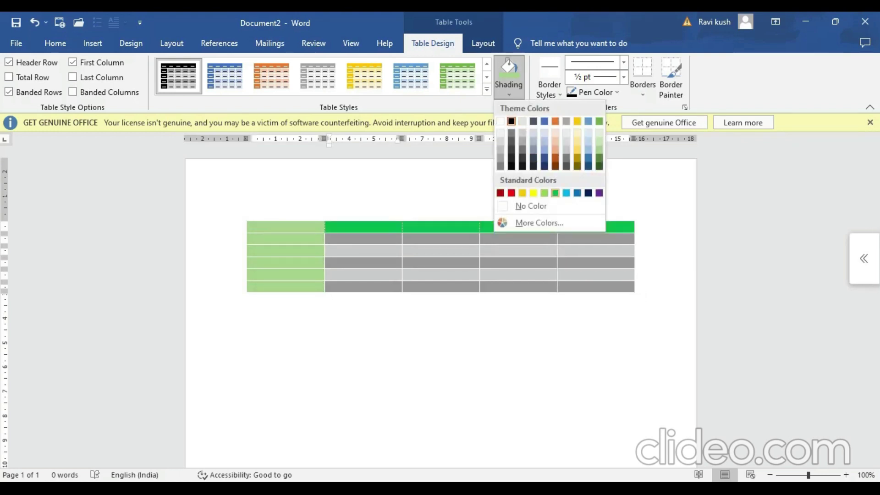
click(555, 193)
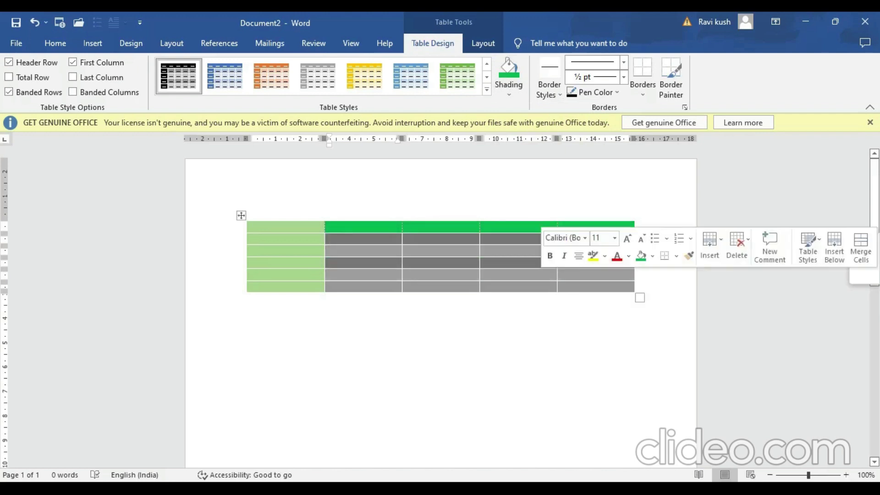
click(508, 92)
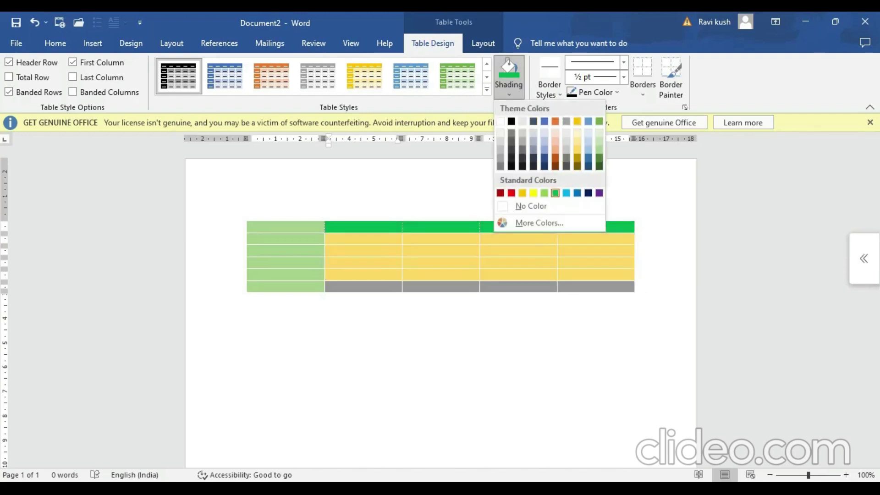
click(599, 139)
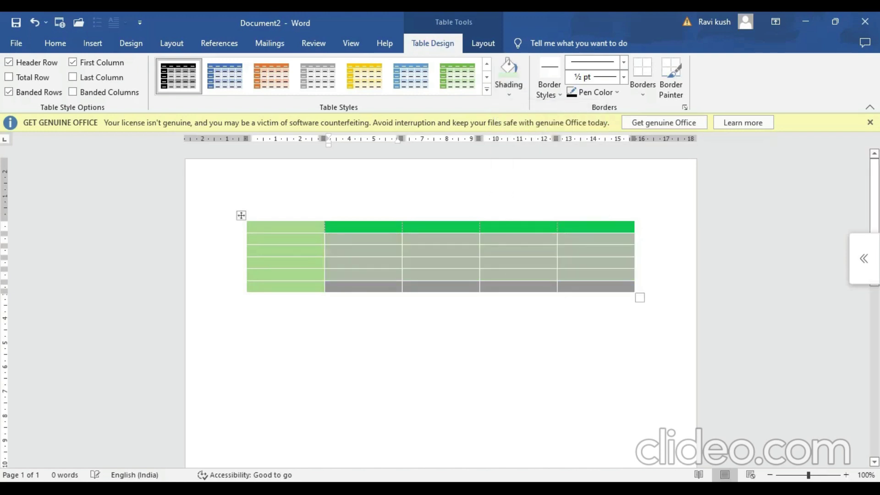
click(330, 263)
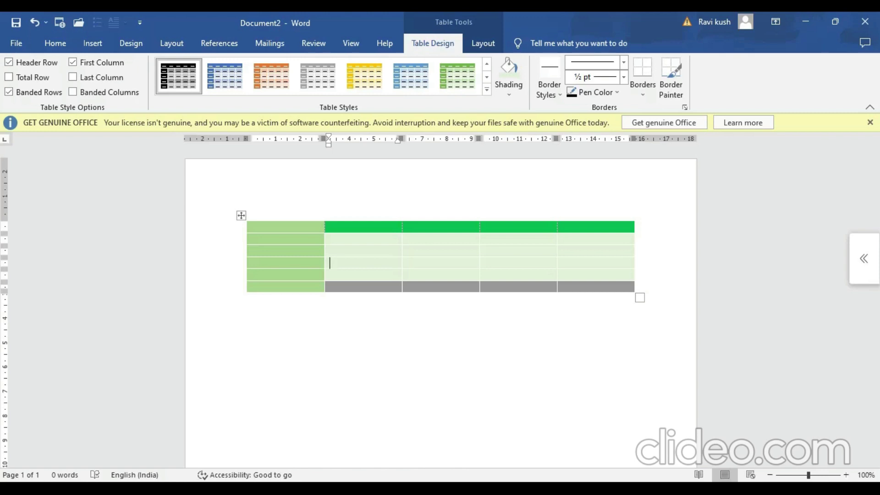
Step: Turn on Border Painter with a thick line style, 3 pt weight and red pen colour
click(671, 76)
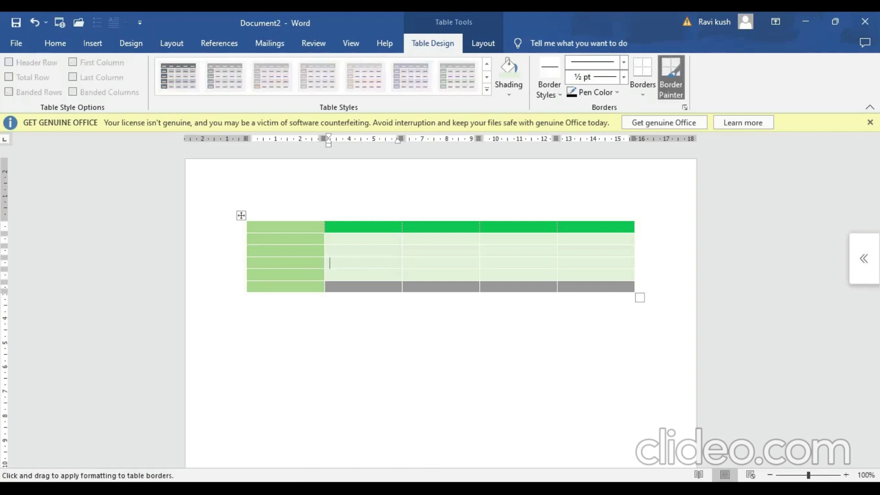
click(642, 94)
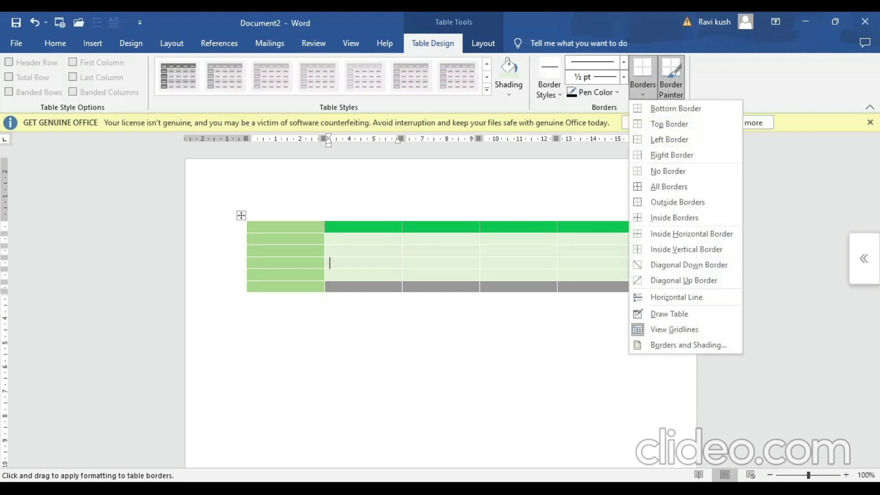
click(642, 94)
click(624, 62)
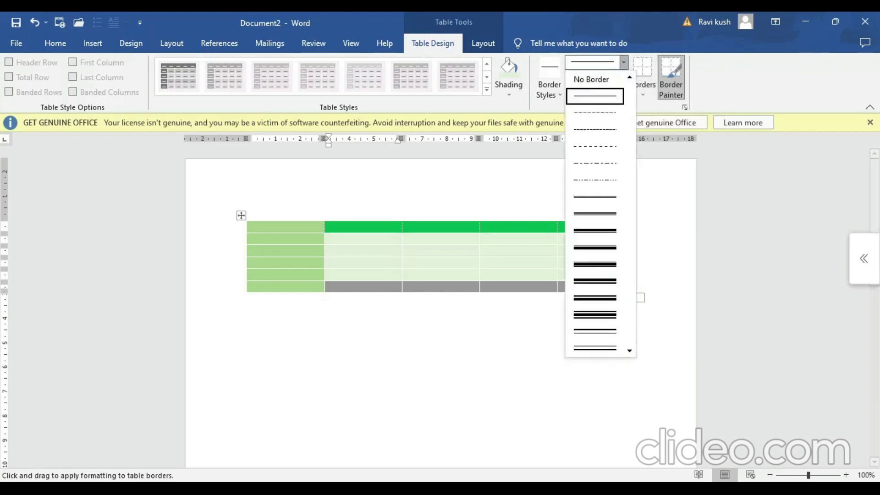
click(595, 264)
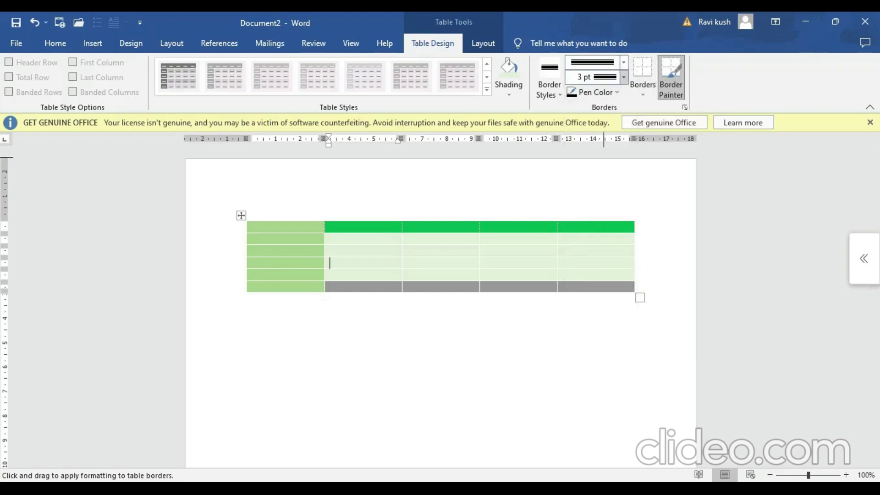
click(623, 77)
click(596, 128)
click(595, 92)
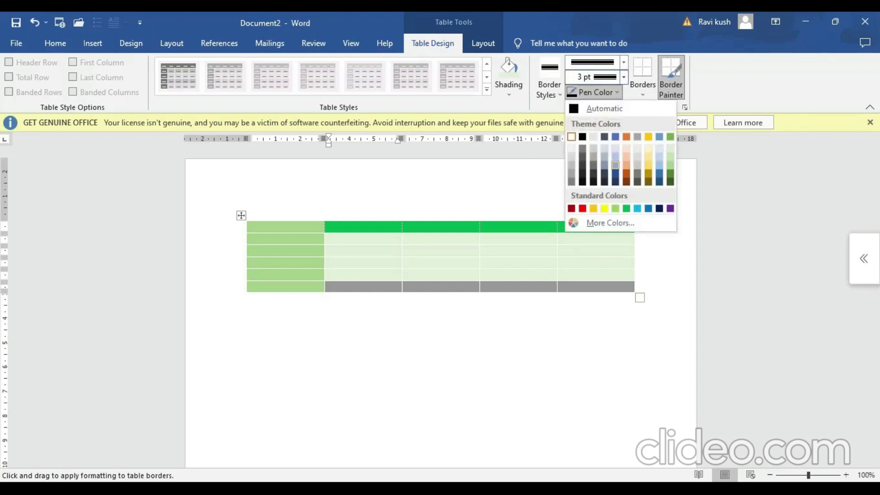
key(Escape)
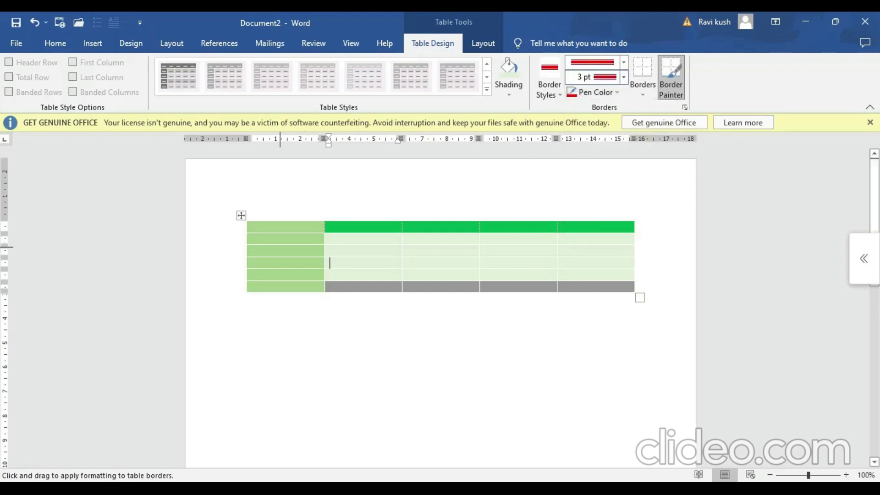
Step: Paint red borders under the top-left cell and down the first two columns' right edges
click(285, 234)
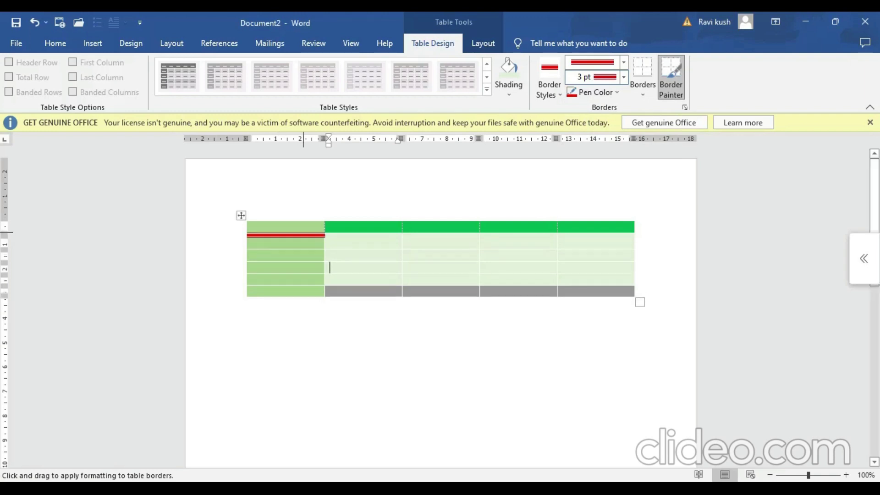
drag(324, 221, 324, 293)
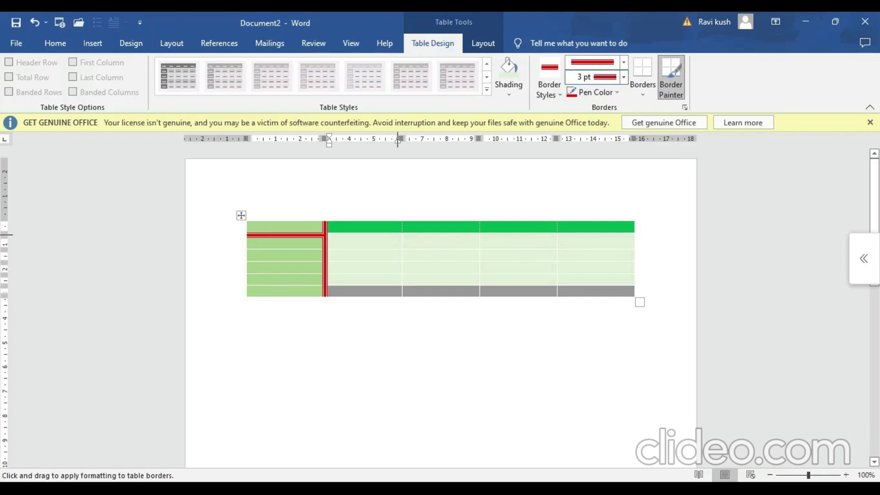
drag(401, 223, 402, 296)
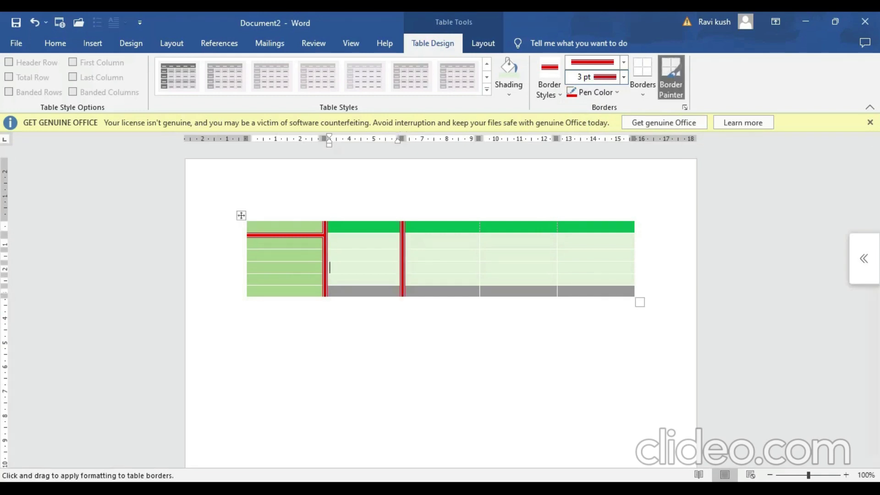
key(Escape)
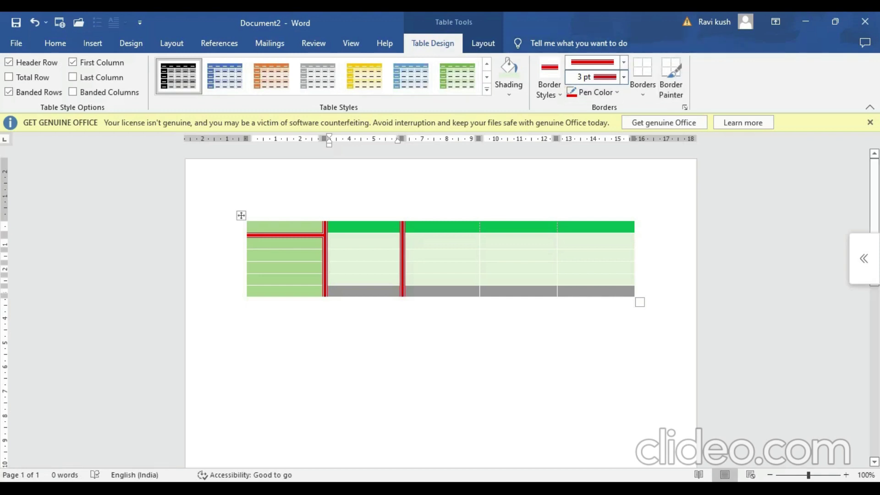
Step: Apply All Borders to the selected table cells so every cell gets a thick red outline
mouse_move(250, 226)
mouse_down()
mouse_move(527, 227)
mouse_move(628, 292)
mouse_up()
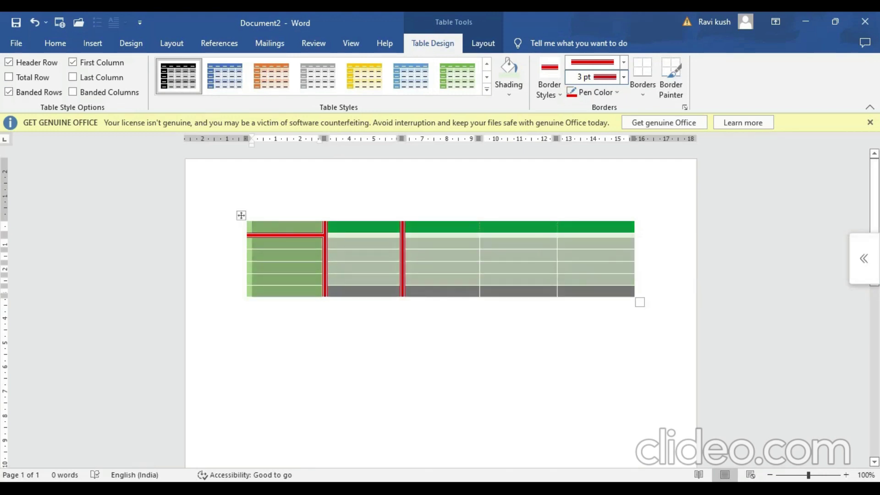
click(643, 85)
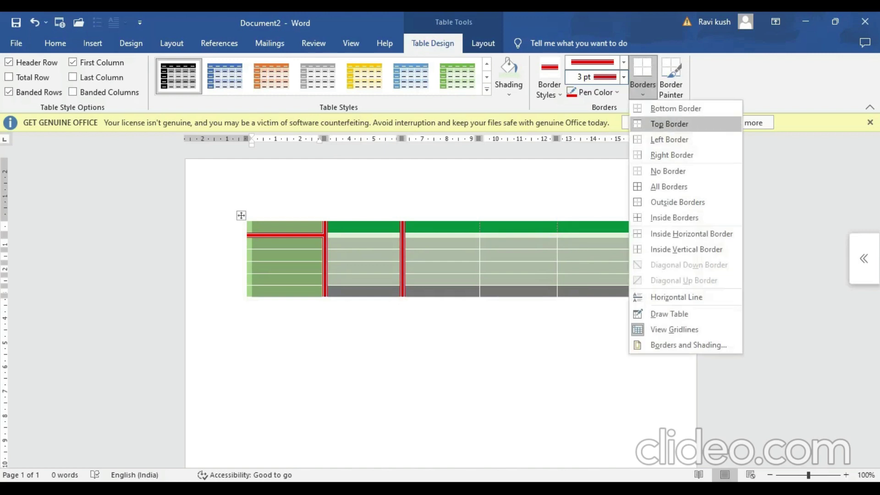
click(665, 184)
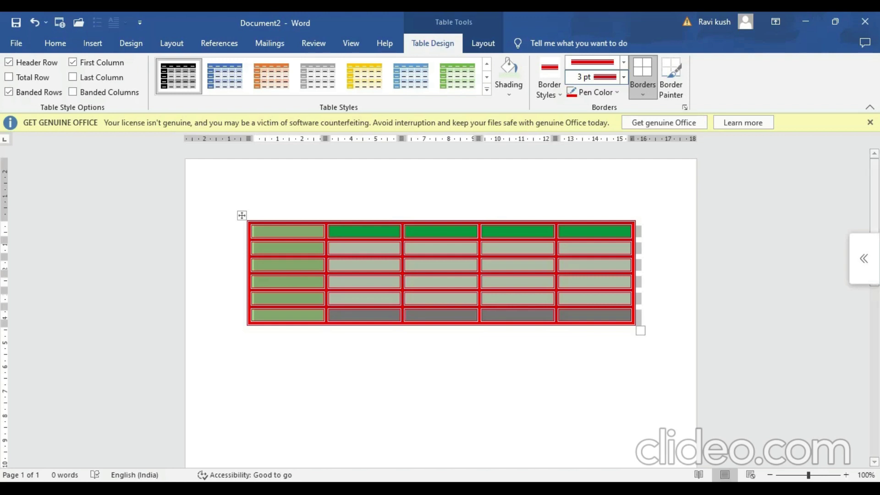
Step: Select everything and delete the green, red-bordered table, leaving a blank page
click(483, 43)
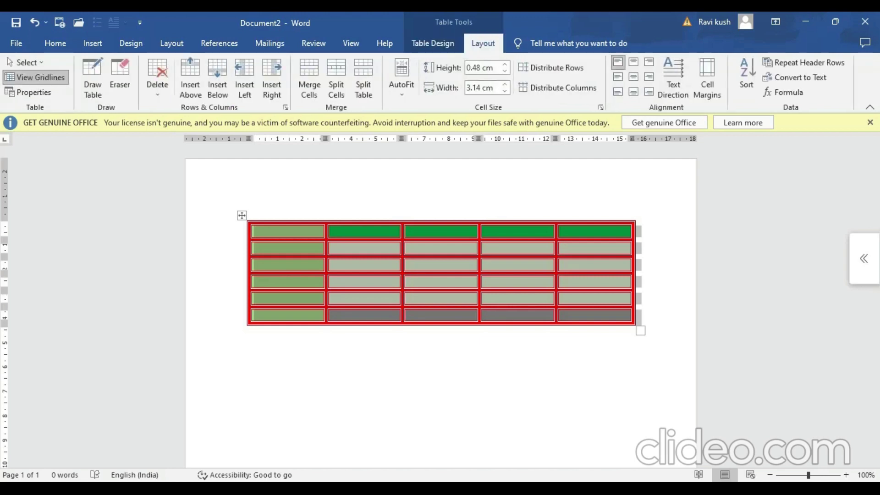
click(254, 231)
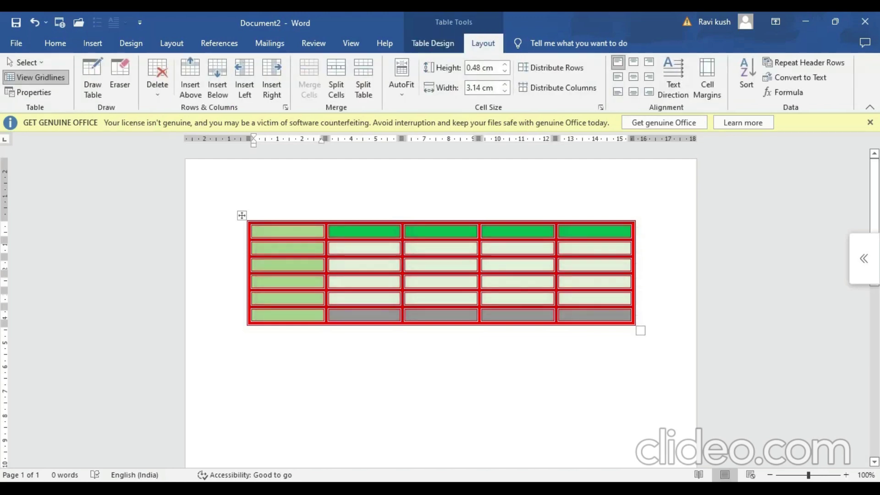
key(ctrl+a)
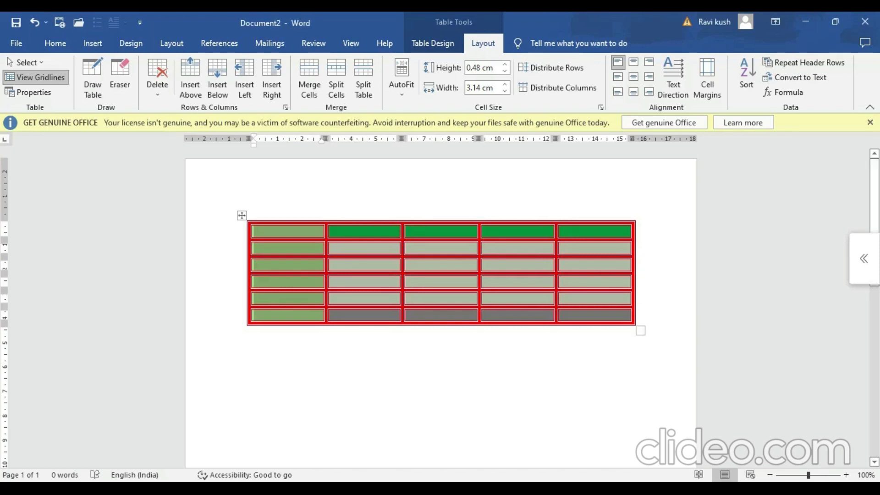
key(ctrl+a)
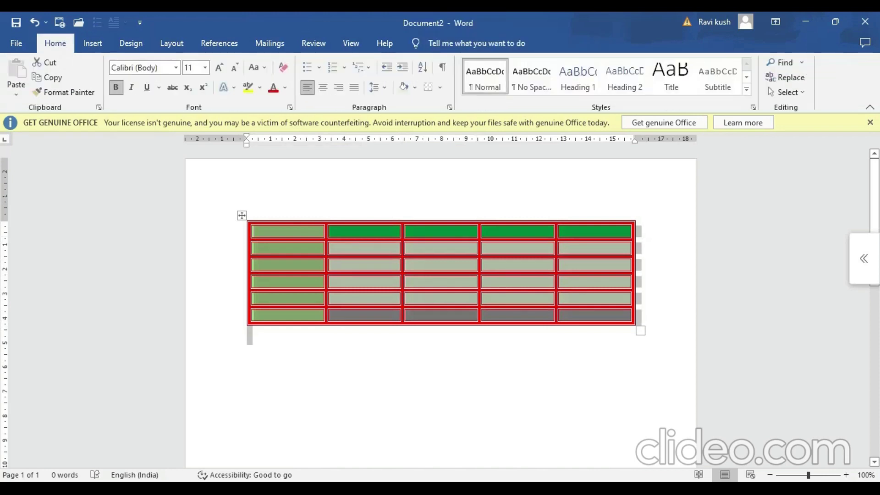
key(Delete)
click(92, 43)
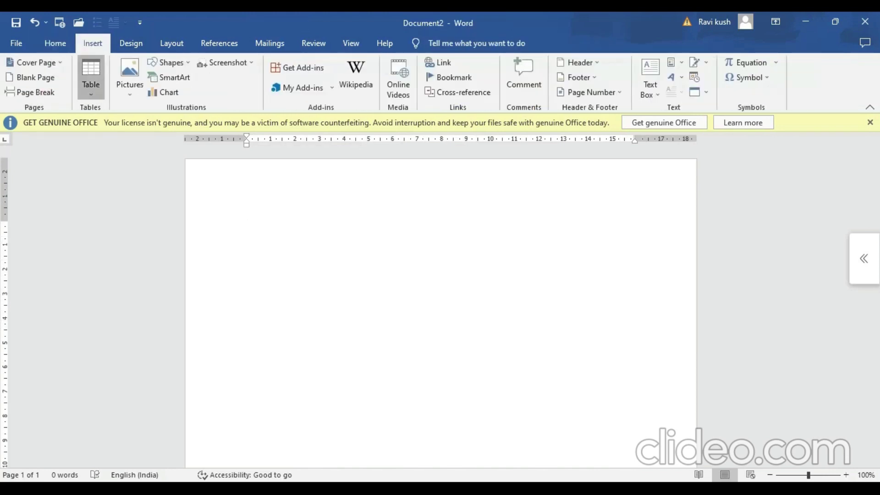
click(90, 77)
Step: Insert a 5-column, 6-row table and apply the grey-banded table style
click(135, 185)
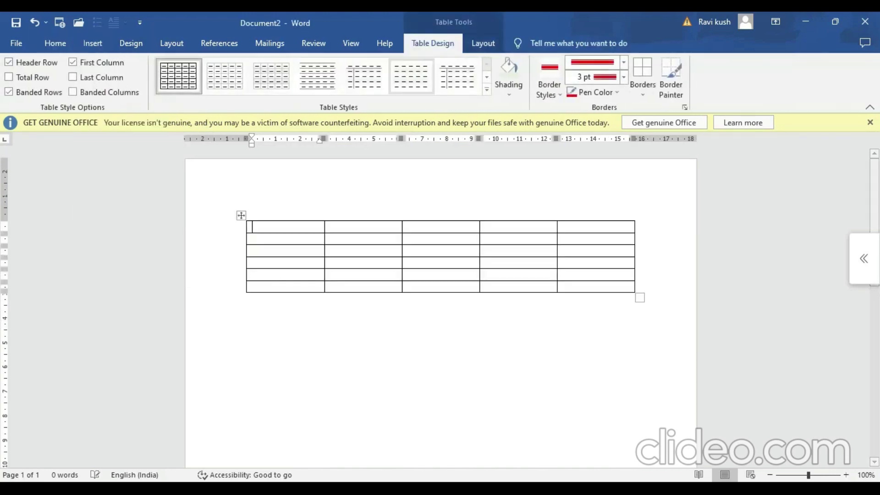
click(411, 76)
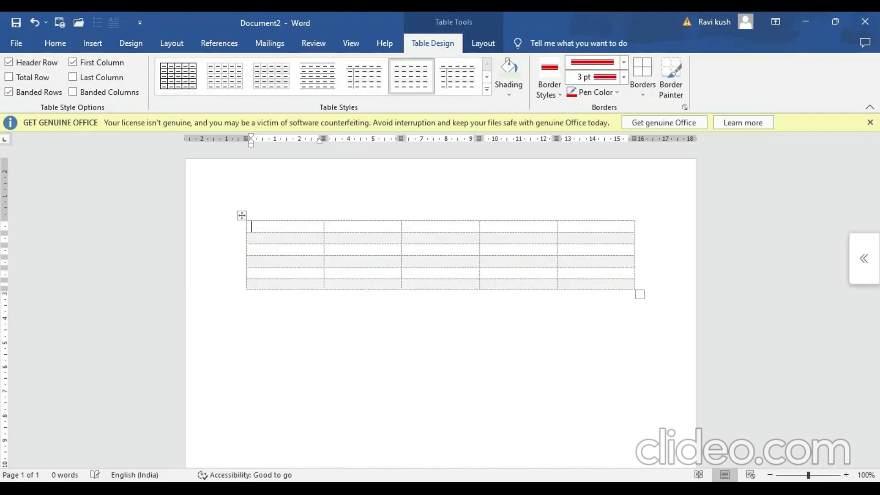
click(483, 43)
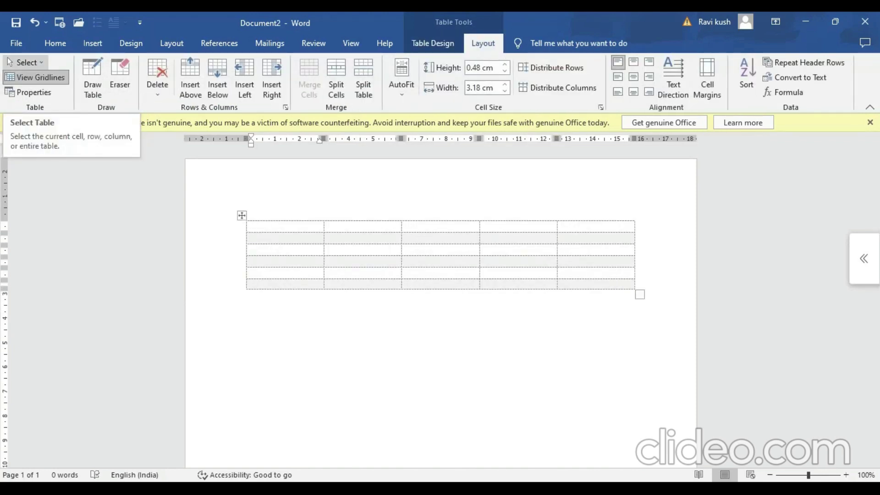
Step: Use Layout > Select to select the first cell, first column, first row, then the whole table
click(25, 62)
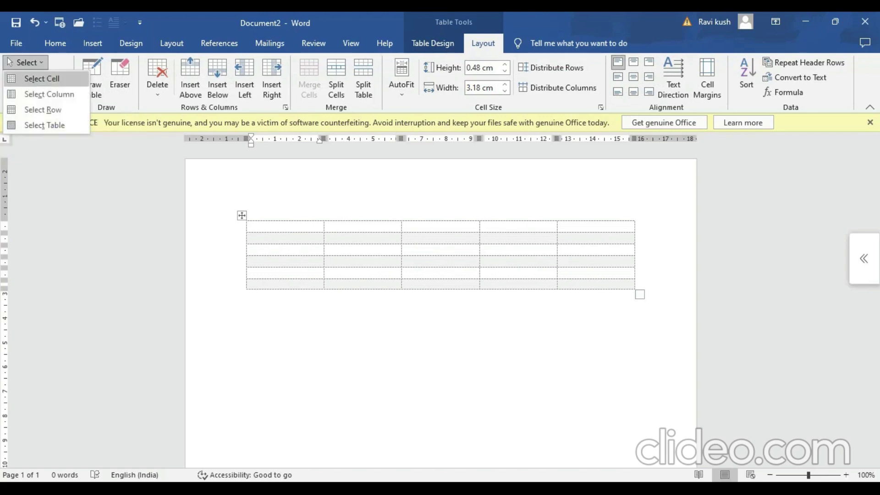
click(42, 78)
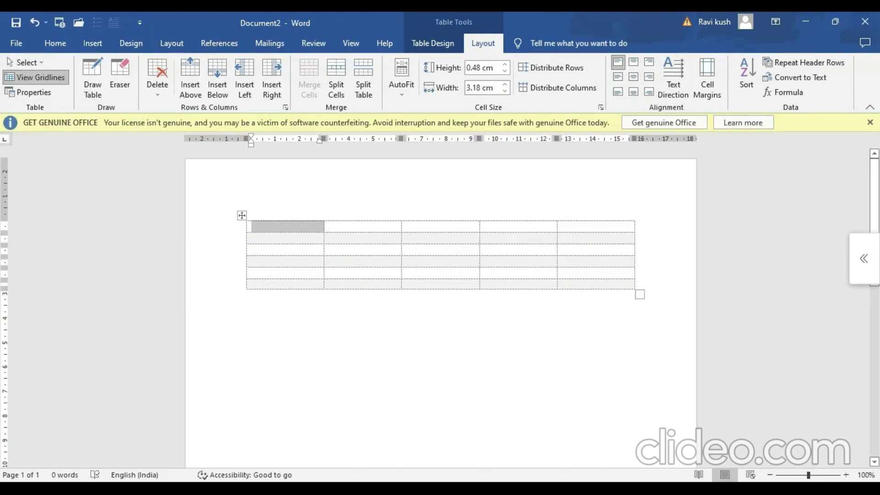
click(25, 62)
click(41, 94)
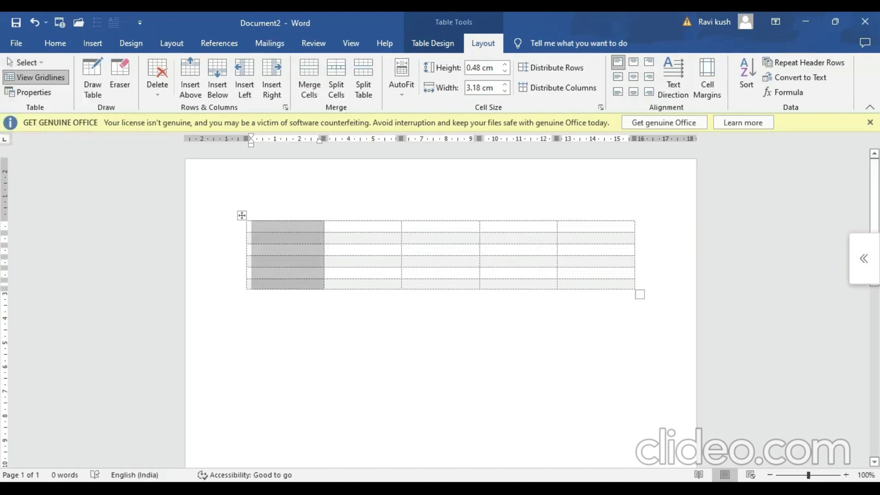
click(285, 227)
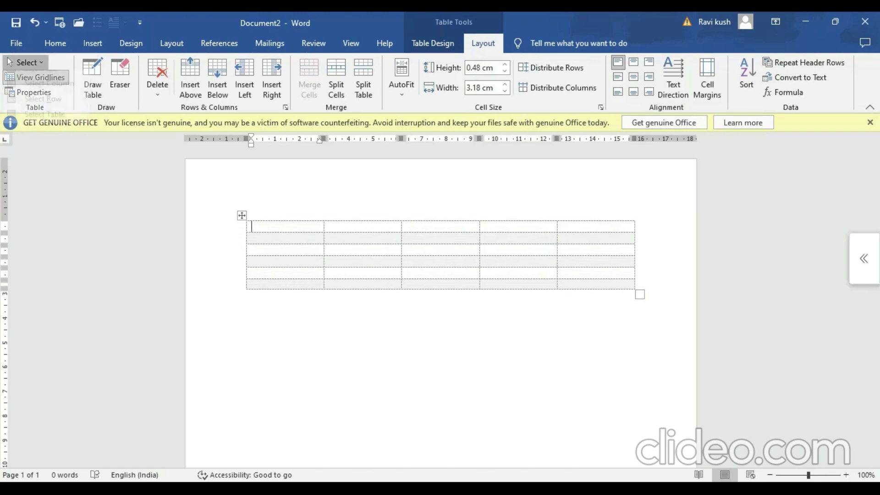
click(25, 62)
click(43, 110)
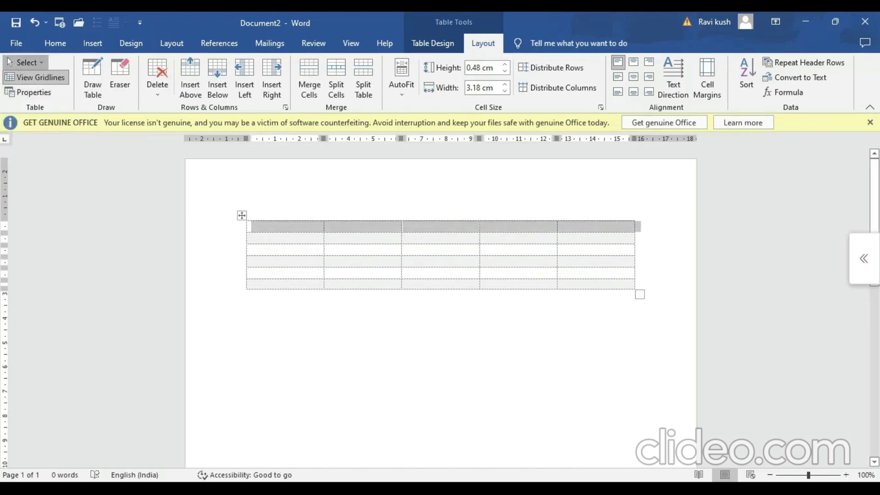
click(25, 62)
click(45, 125)
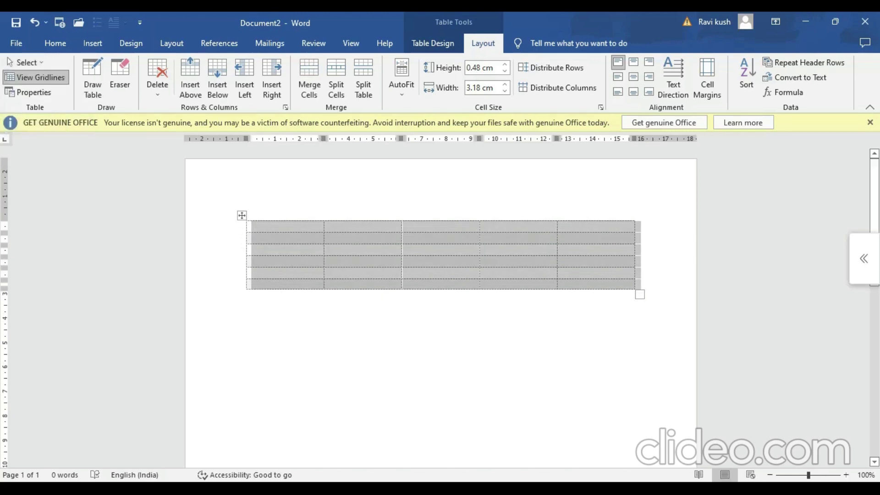
click(251, 226)
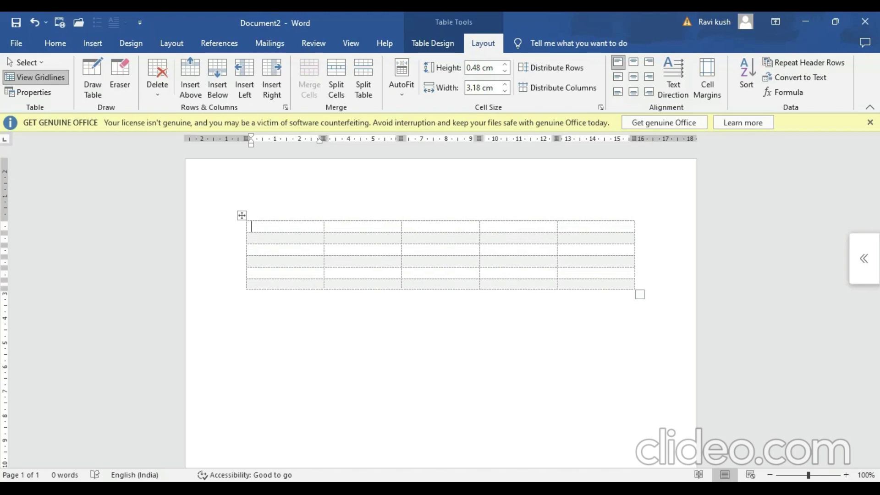
Step: Extend a cell selection from the first row's third cell across and down with Shift+arrows
click(326, 226)
click(406, 226)
key(shift+Right)
key(shift+Right)
key(shift+Right)
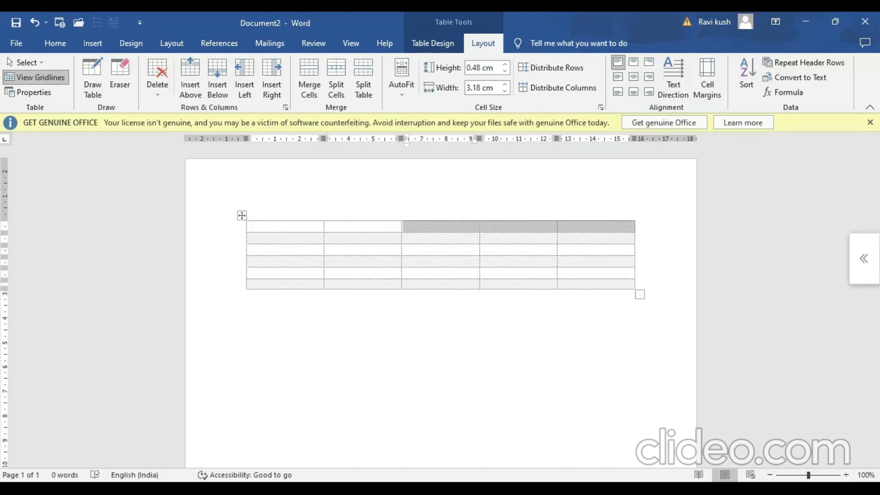
key(shift+Down)
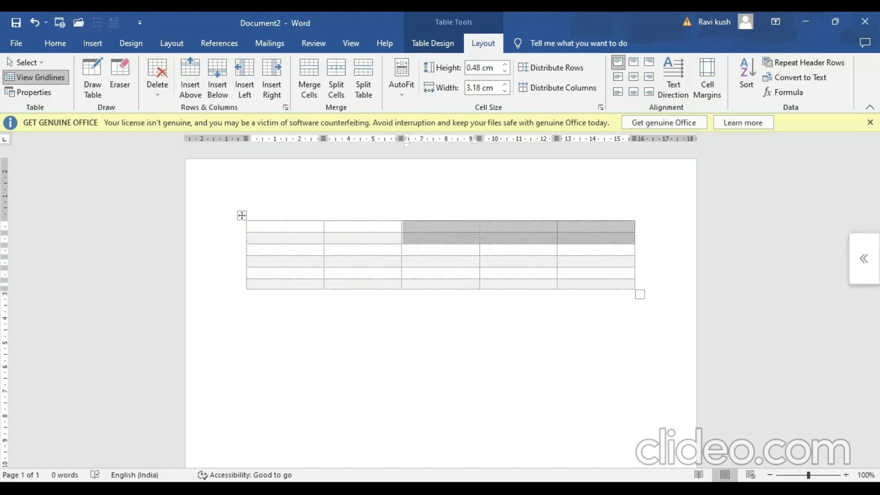
key(shift+Down)
key(shift+Down)
key(shift+Down)
key(shift+Down)
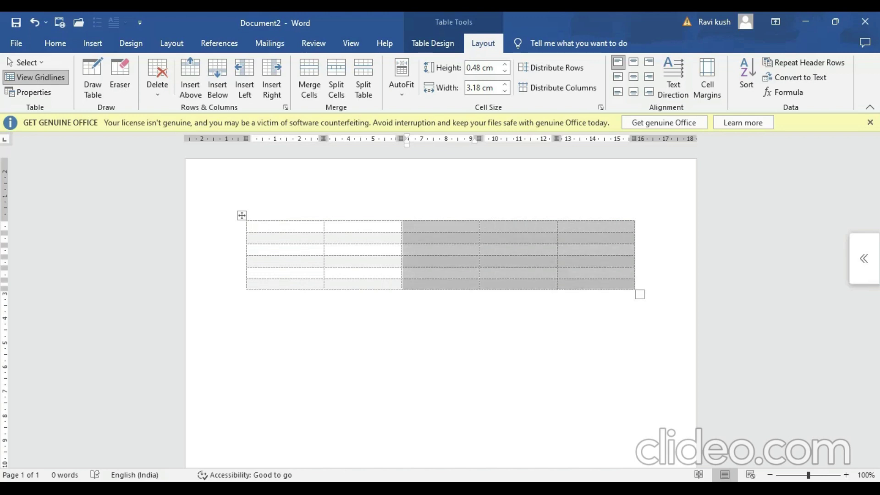
key(shift+Left)
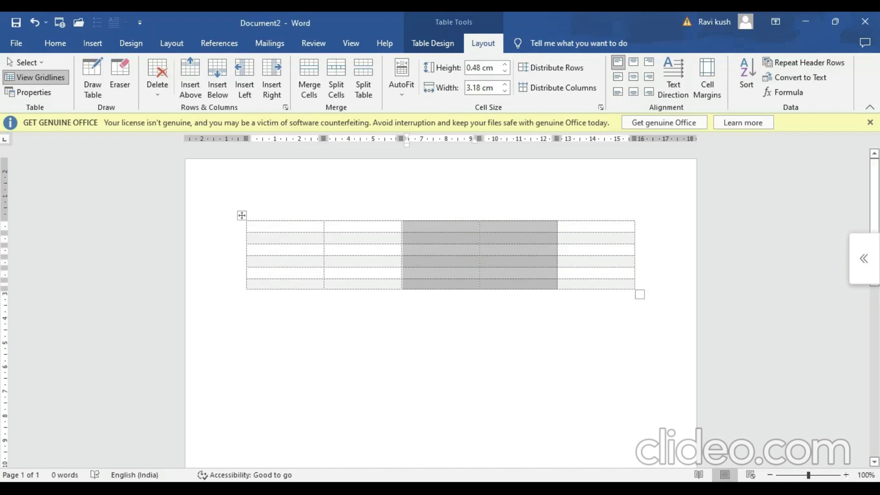
Step: With the cursor in the first cell, toggle View Gridlines off and on again
click(252, 227)
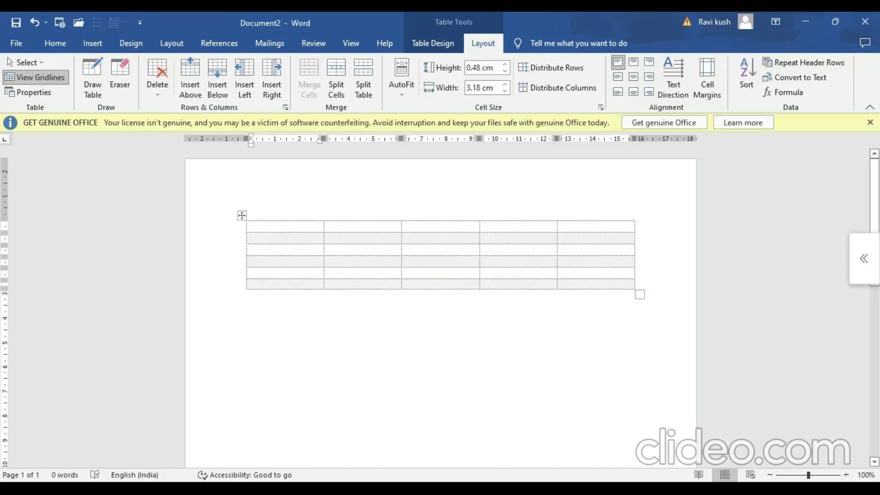
click(35, 77)
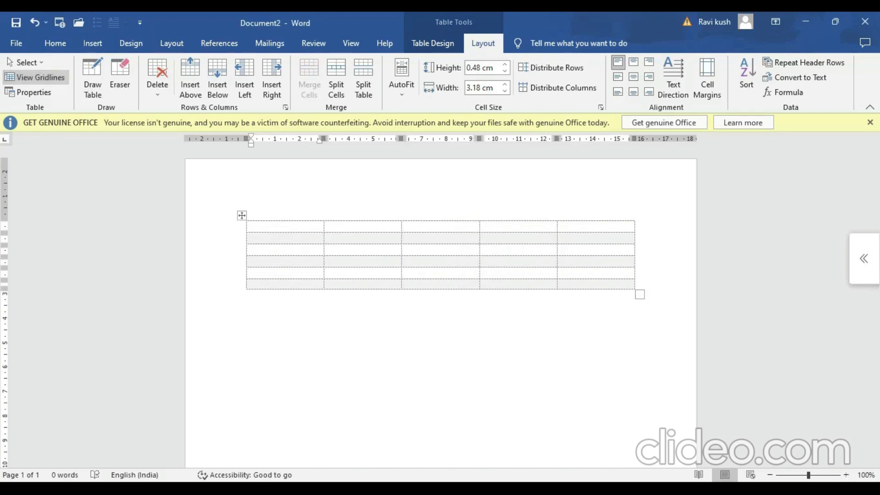
click(35, 77)
Step: Erase the rightmost column's borders with the Layout Eraser, leaving a 4-column table
click(36, 77)
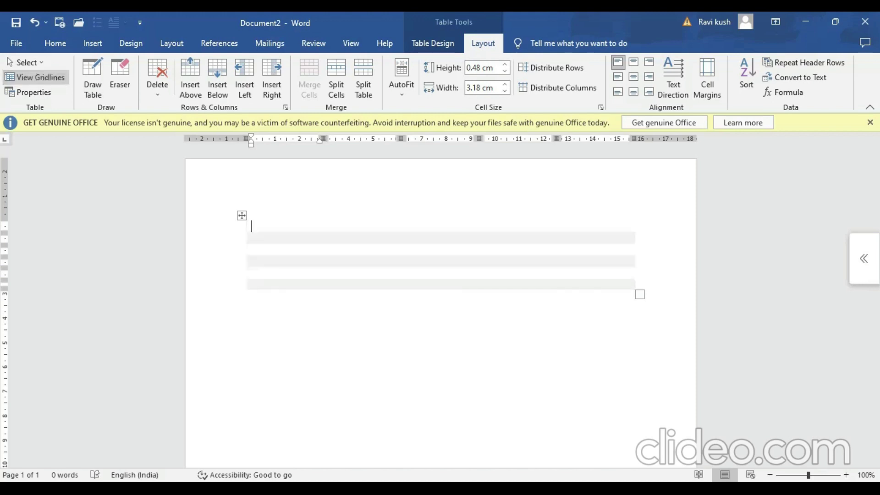
click(35, 77)
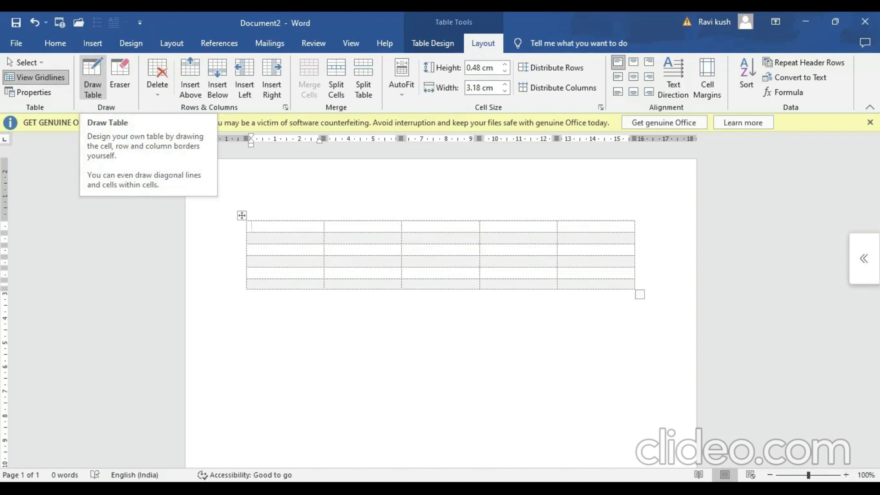
click(119, 78)
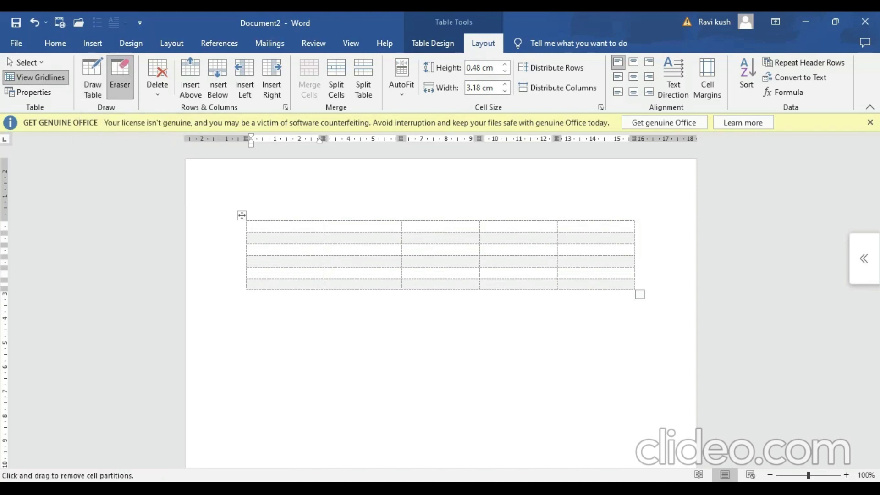
drag(580, 224, 593, 248)
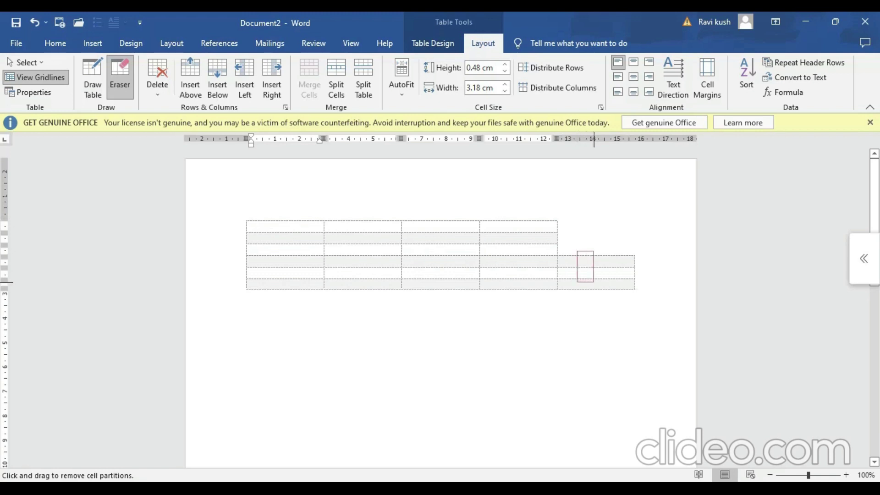
drag(568, 268, 602, 279)
drag(576, 253, 627, 295)
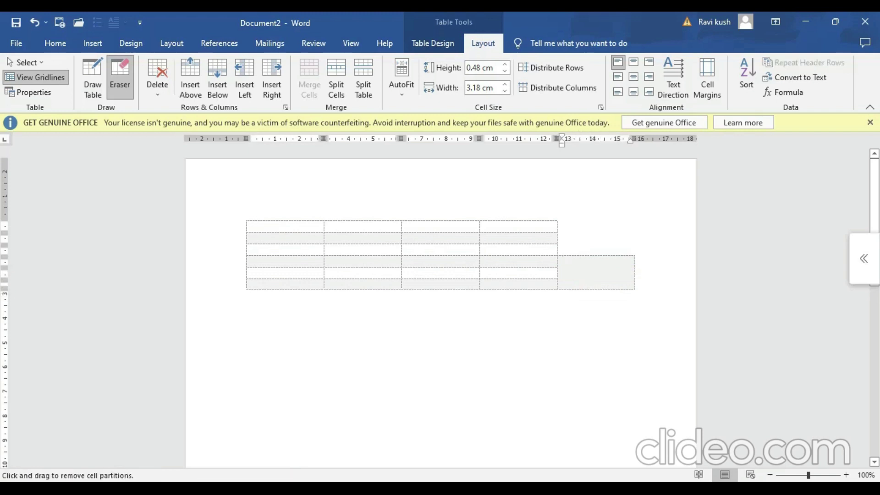
click(596, 288)
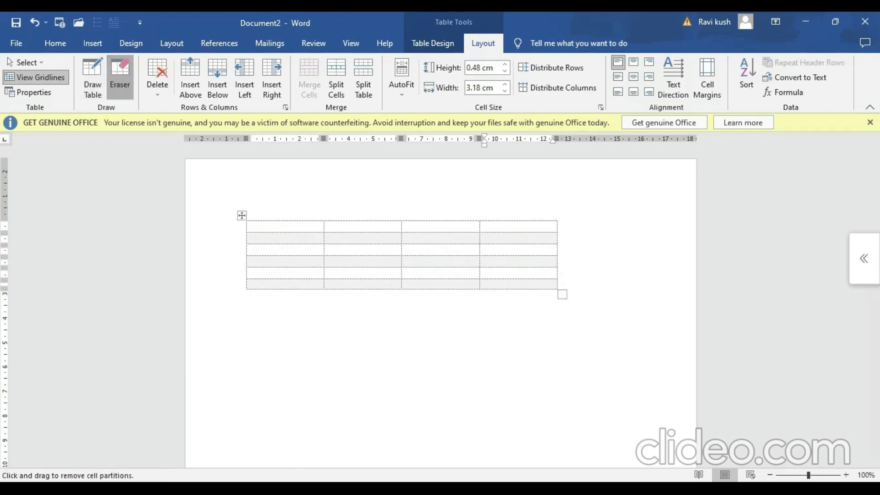
key(Escape)
key(ctrl+Home)
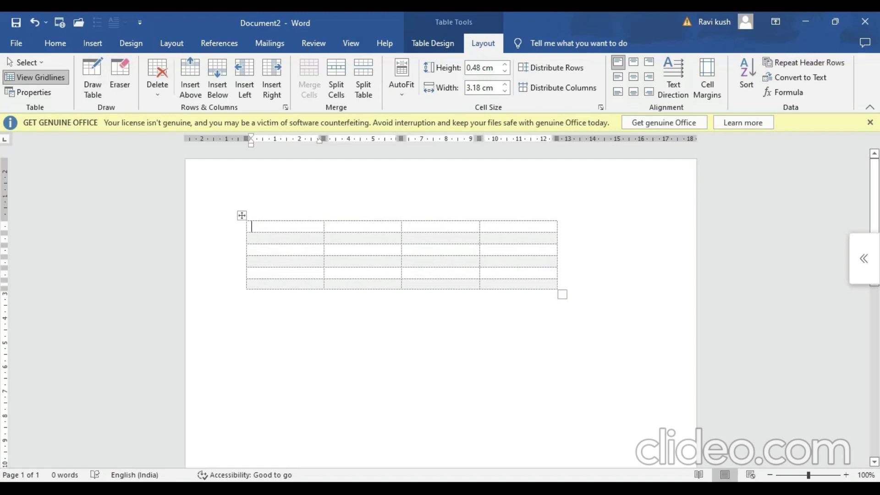